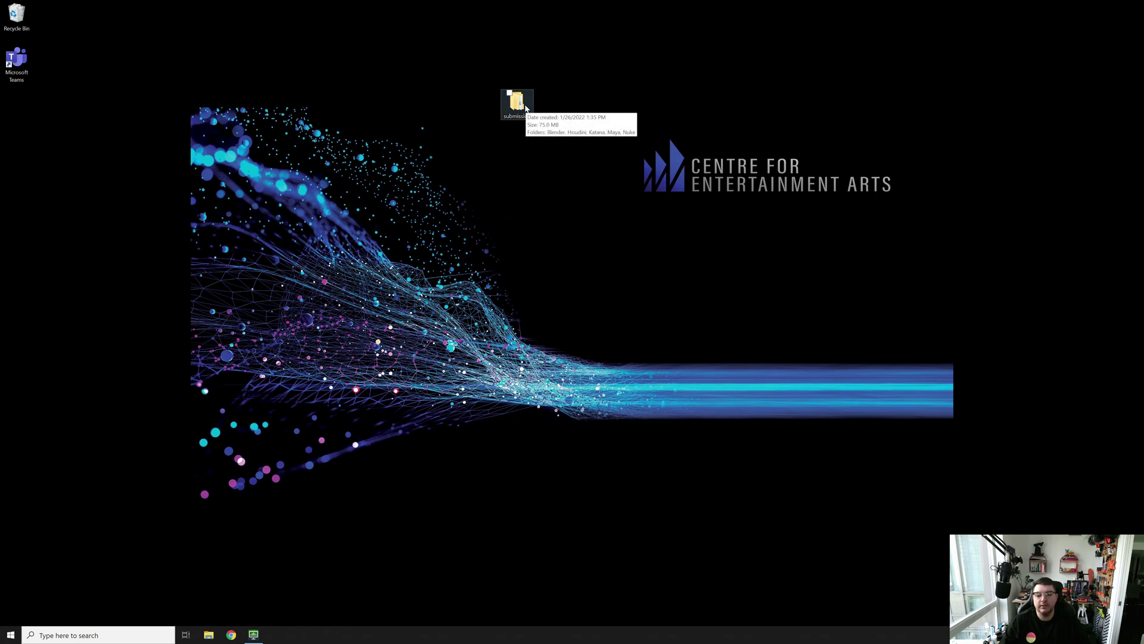
Step: Open the Client folder inside the Houdini folder of the desktop submission folder
double_click(524, 106)
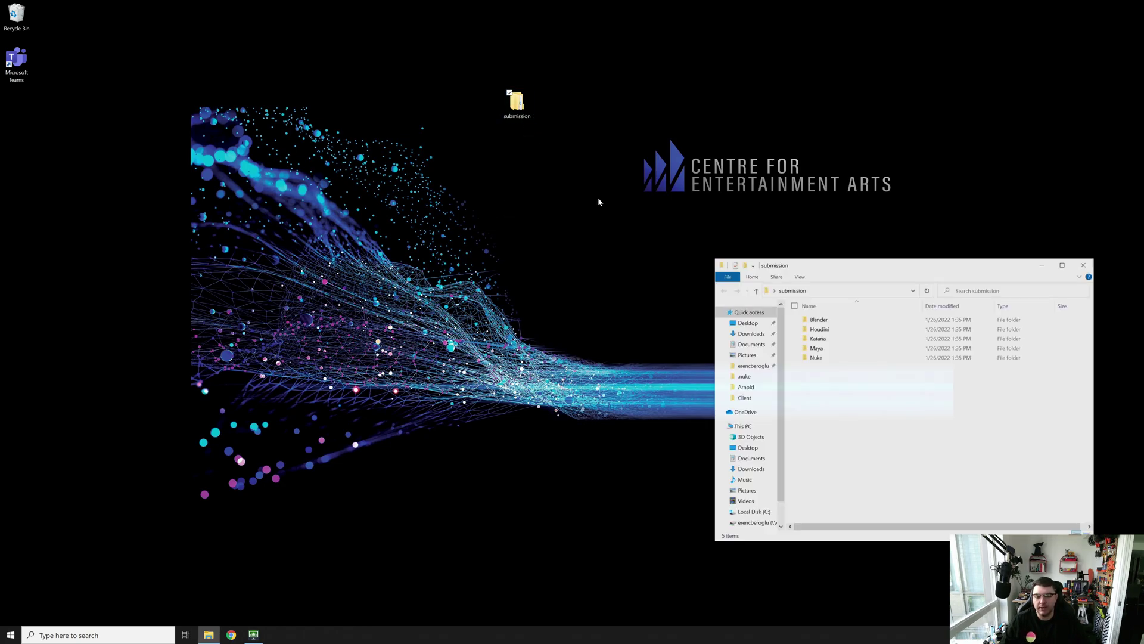
double_click(820, 329)
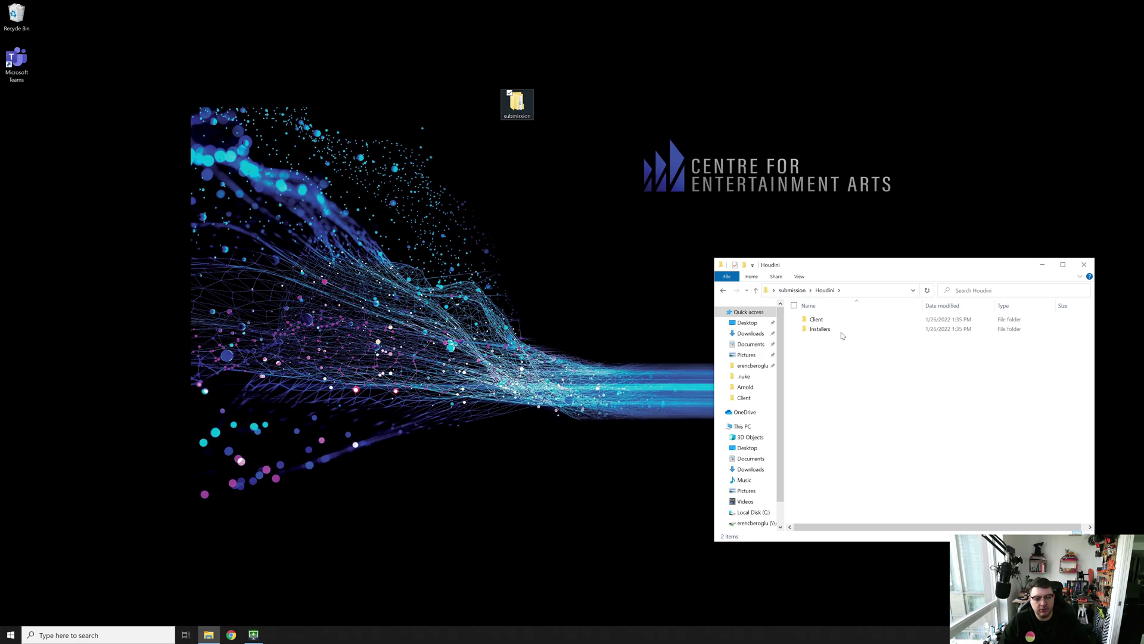
double_click(833, 318)
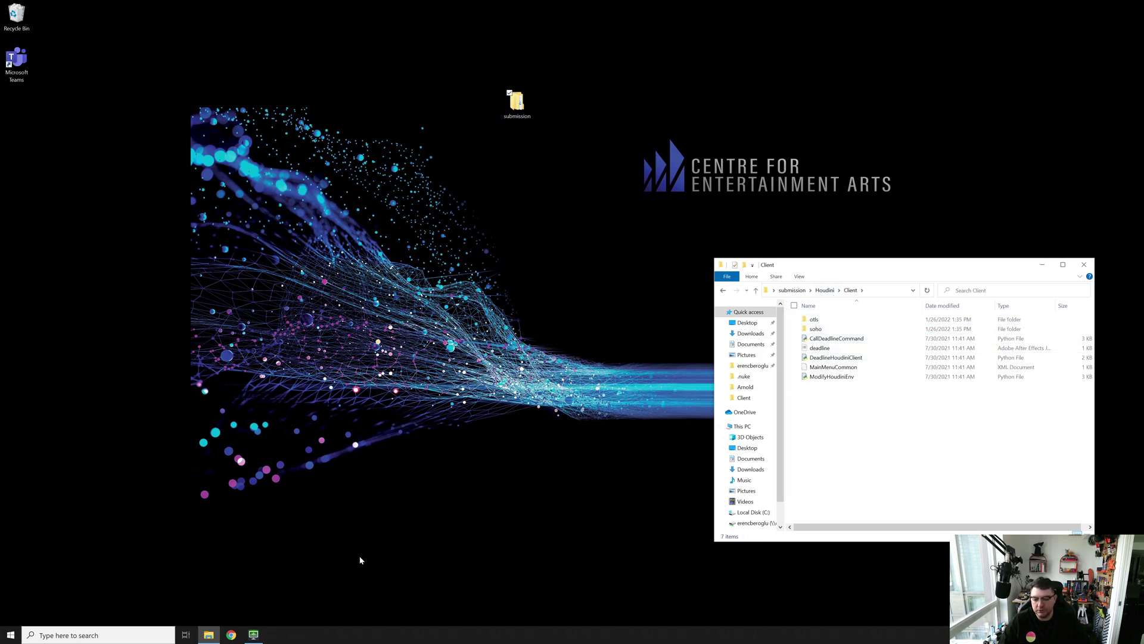
Step: Open a second File Explorer window beside the Client folder and go to %localappdata%
right_click(211, 637)
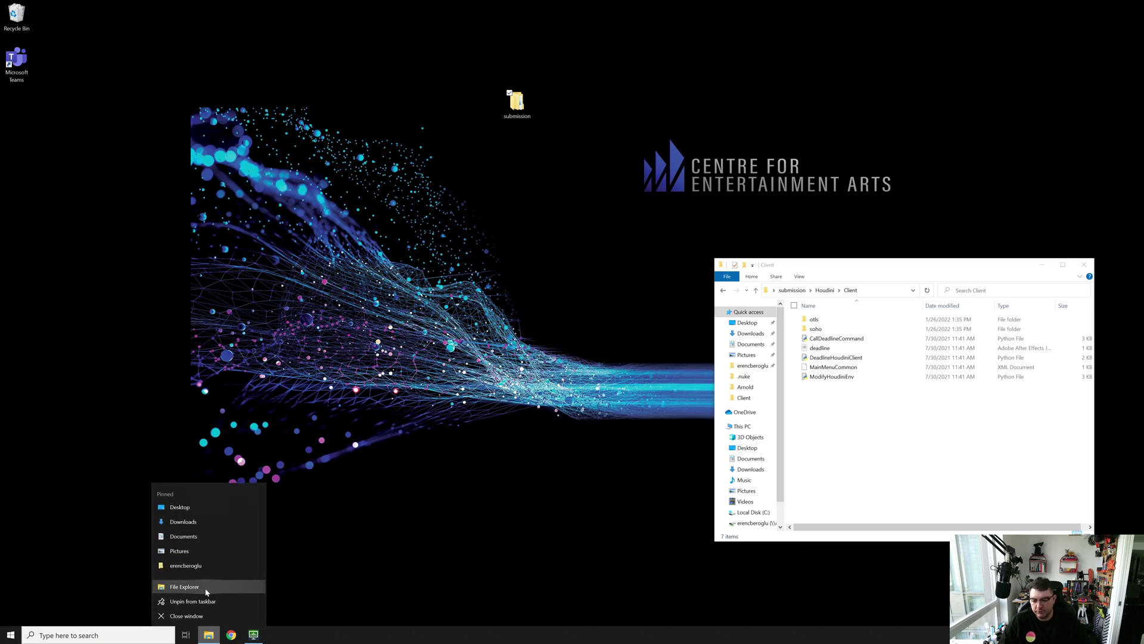
left_click(206, 588)
left_click_drag(852, 275, 382, 257)
left_click(370, 283)
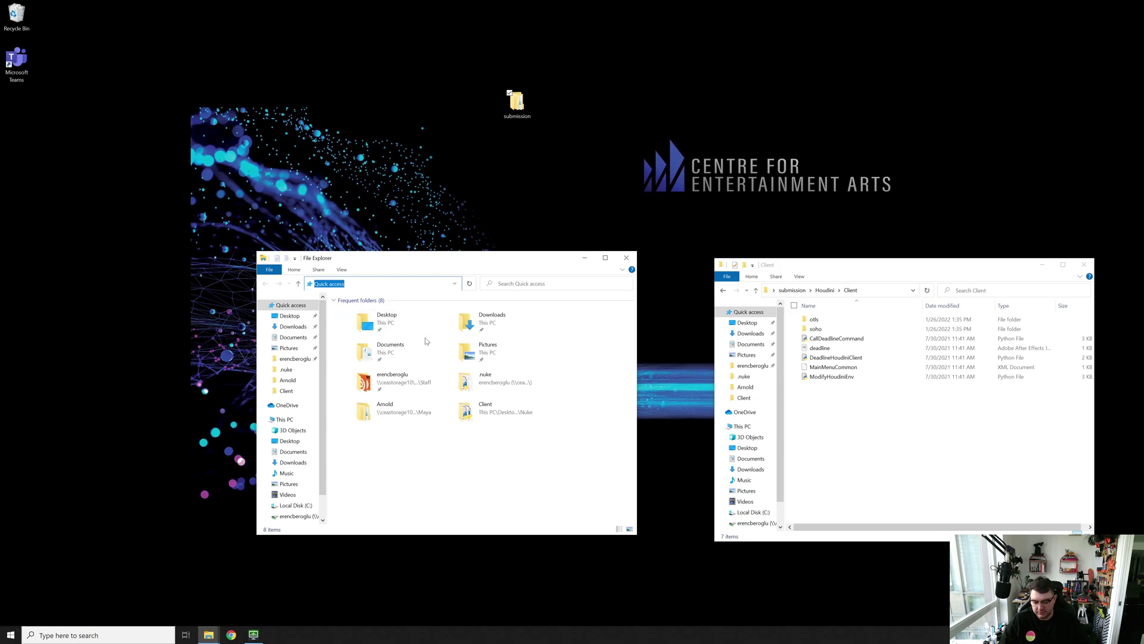
type("%local")
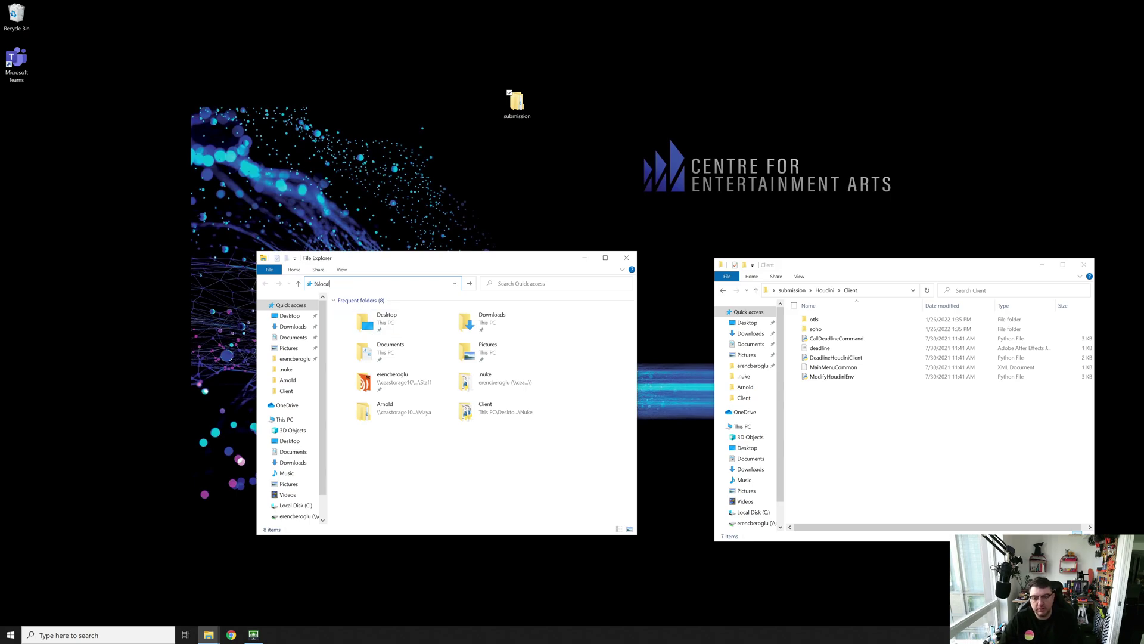
type("appdat")
key("BackSpace")
type("%")
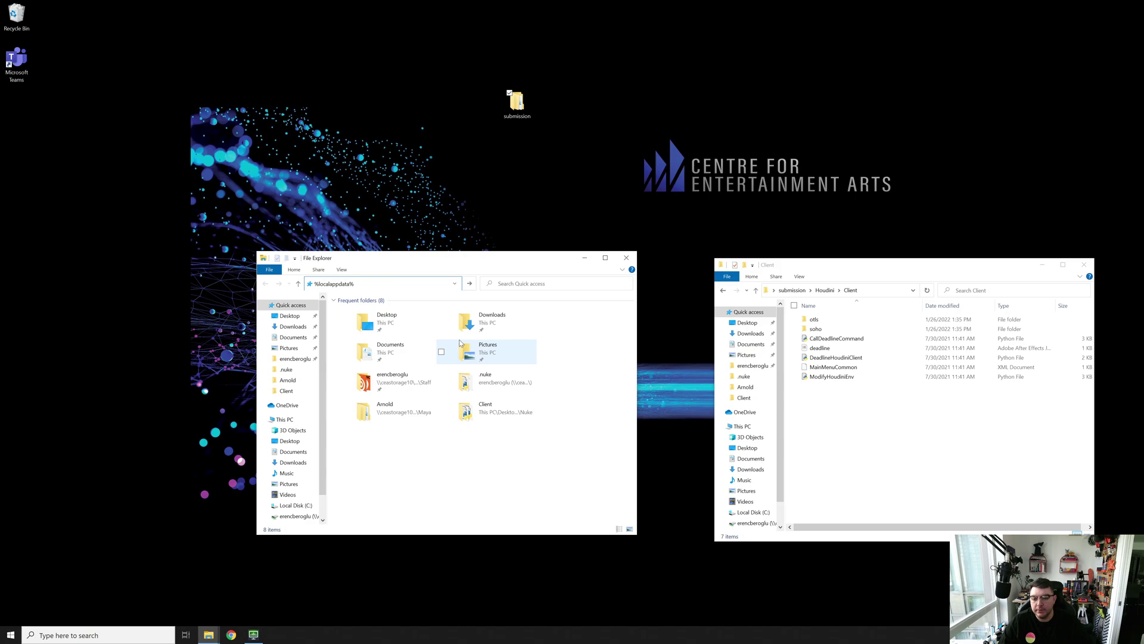
key("Return")
left_click(427, 288)
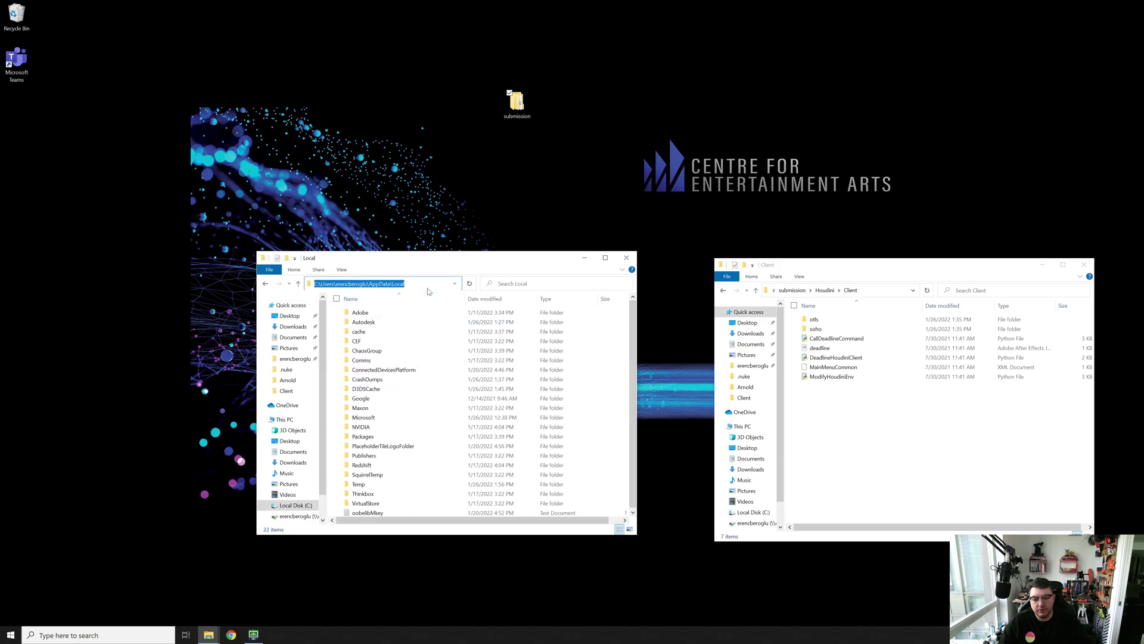
left_click(422, 287)
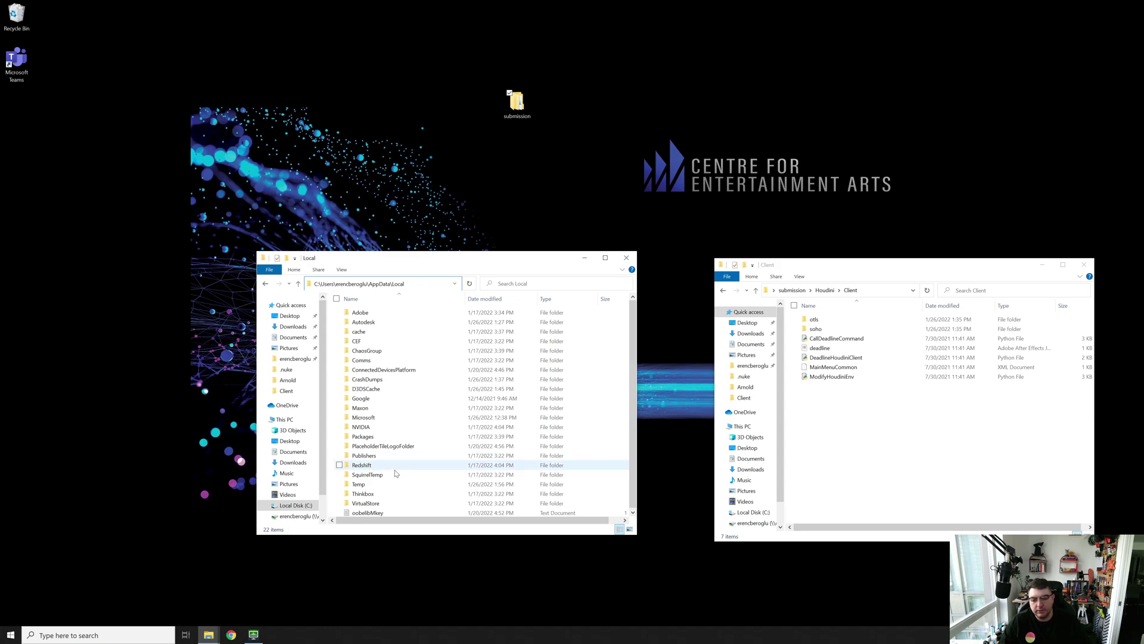
Step: Navigate from the Local folder into Thinkbox, Deadline10, submitters
double_click(381, 496)
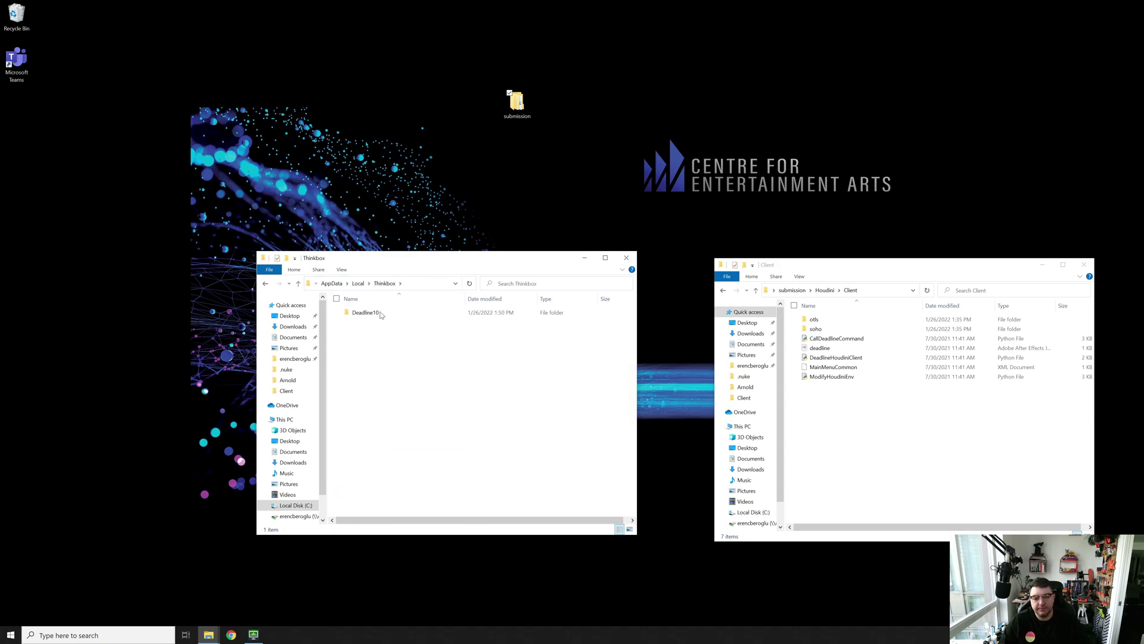
double_click(381, 315)
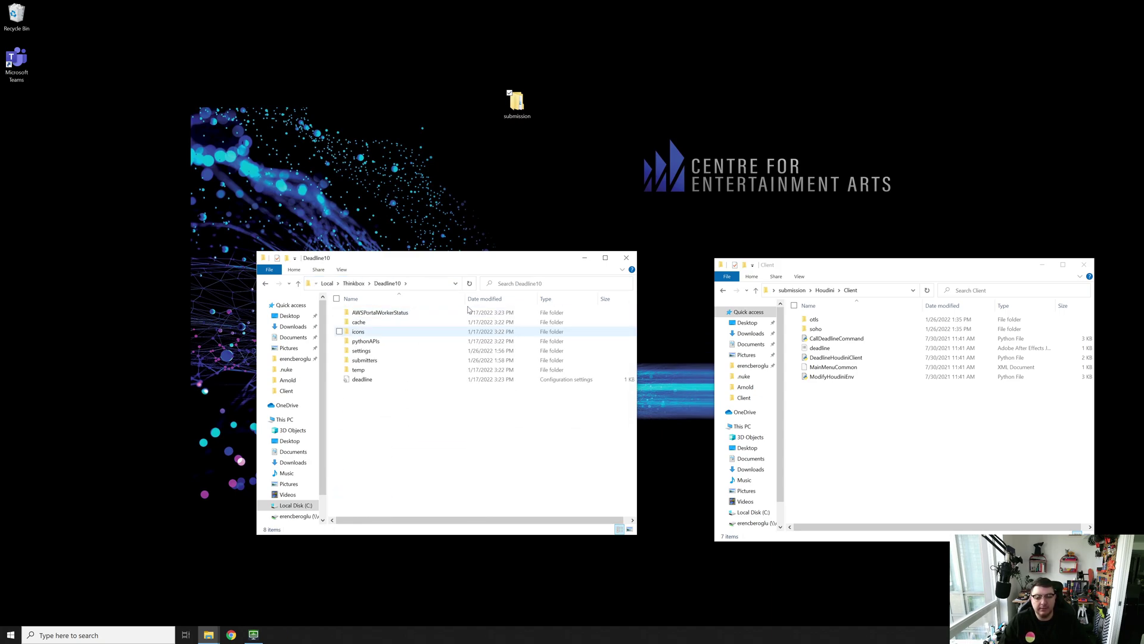
double_click(383, 362)
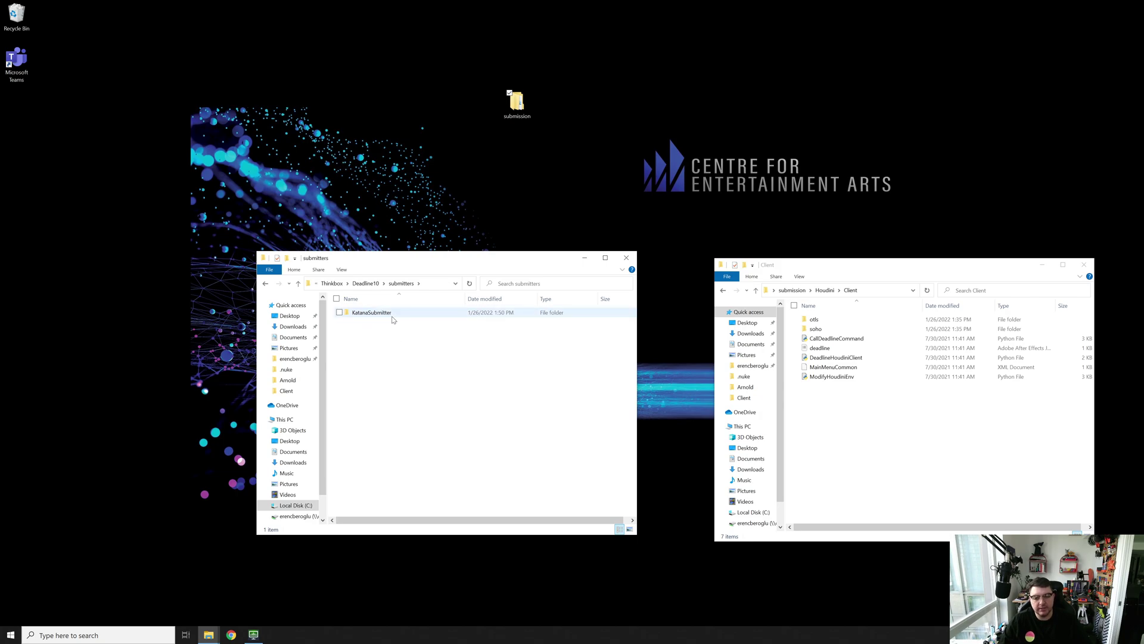
Step: Create a folder named HoudiniSubmitter in the submitters folder and open it
right_click(385, 351)
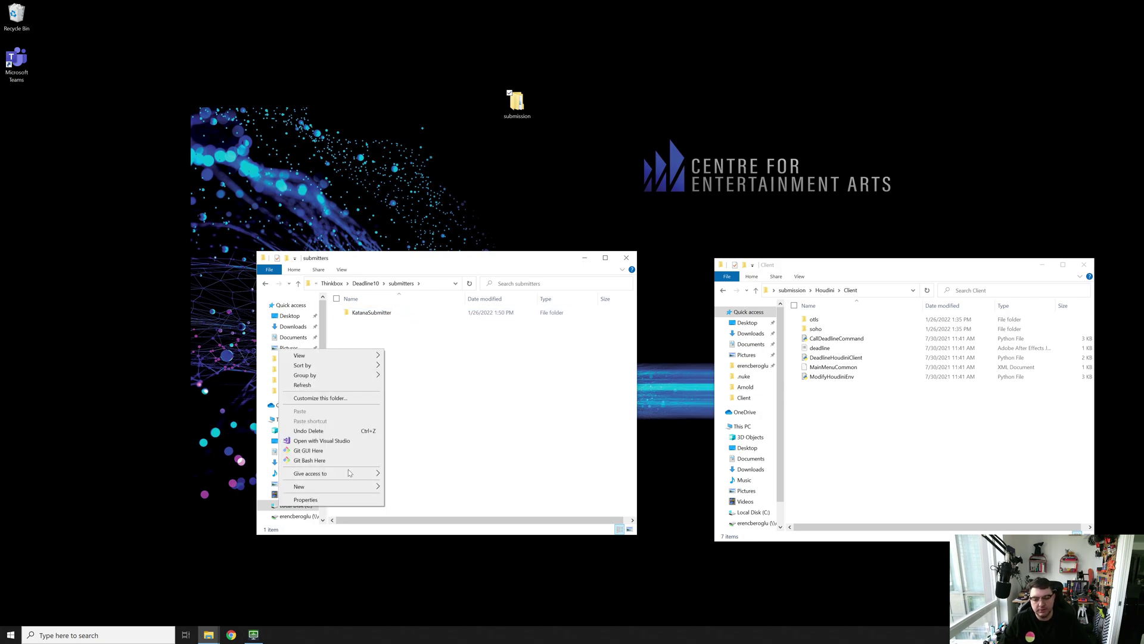
mouse_move(356, 487)
left_click(423, 488)
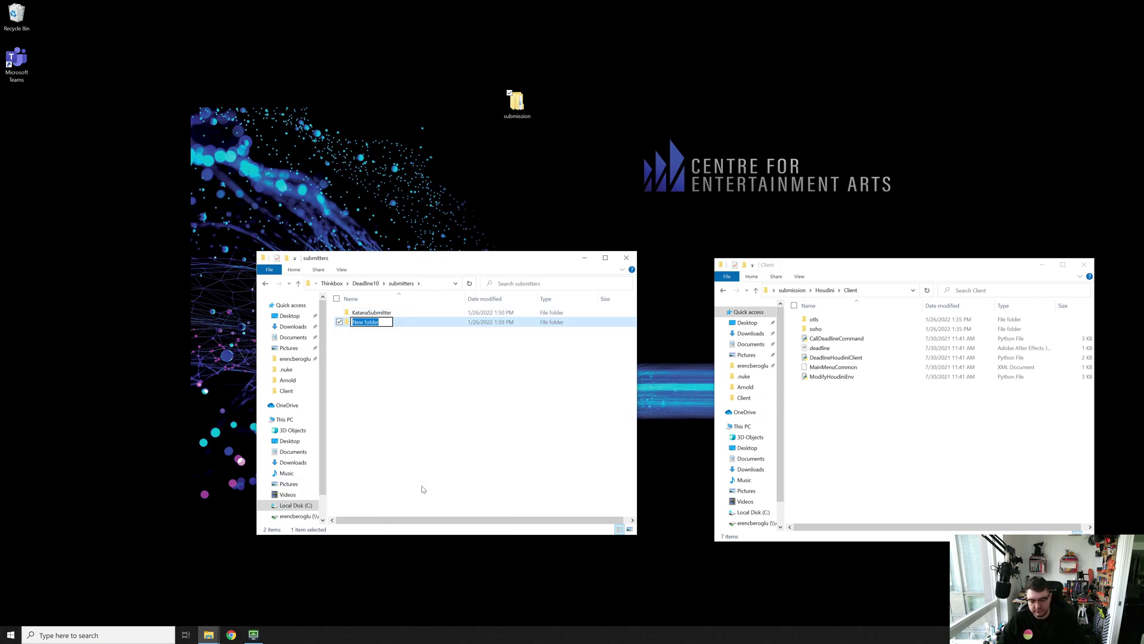
type("HoudiniS")
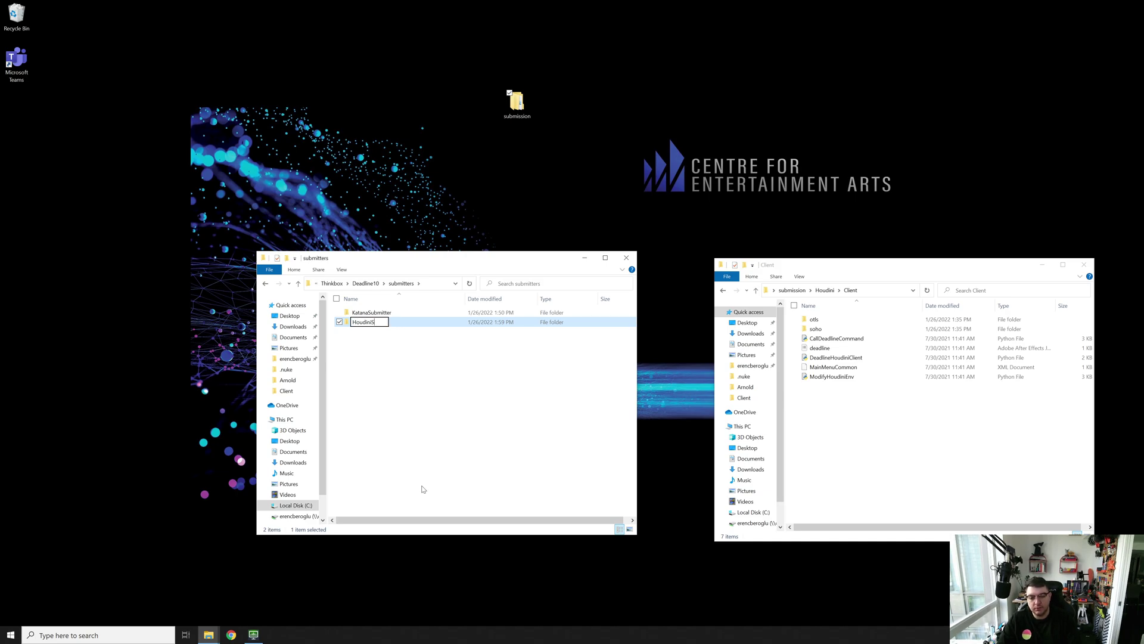
type("ubmitter")
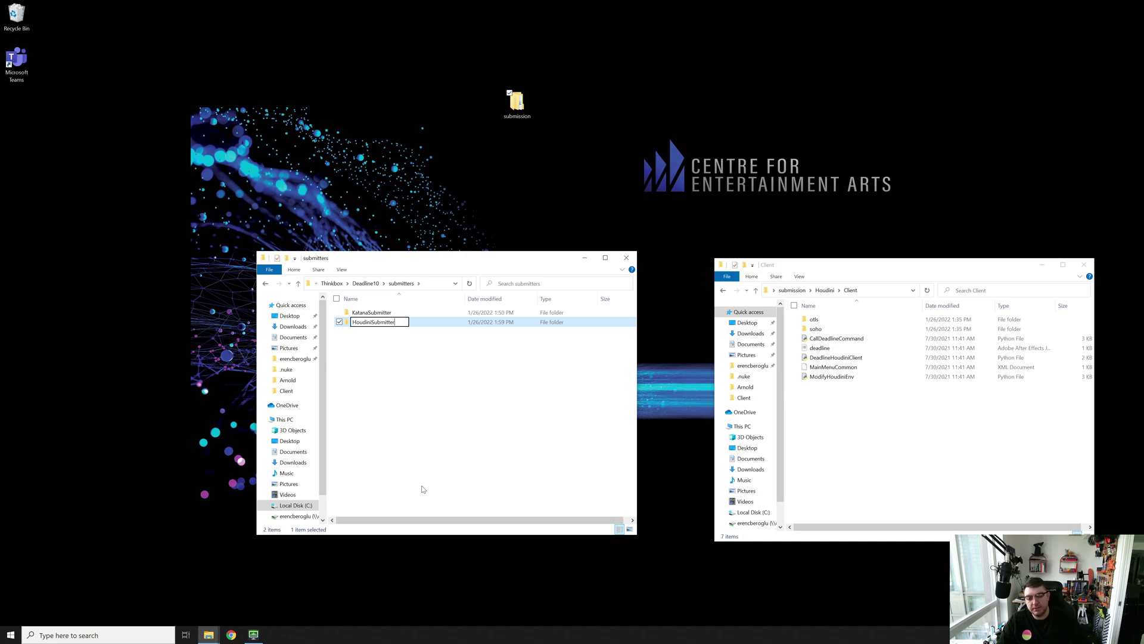
left_click(427, 411)
double_click(390, 316)
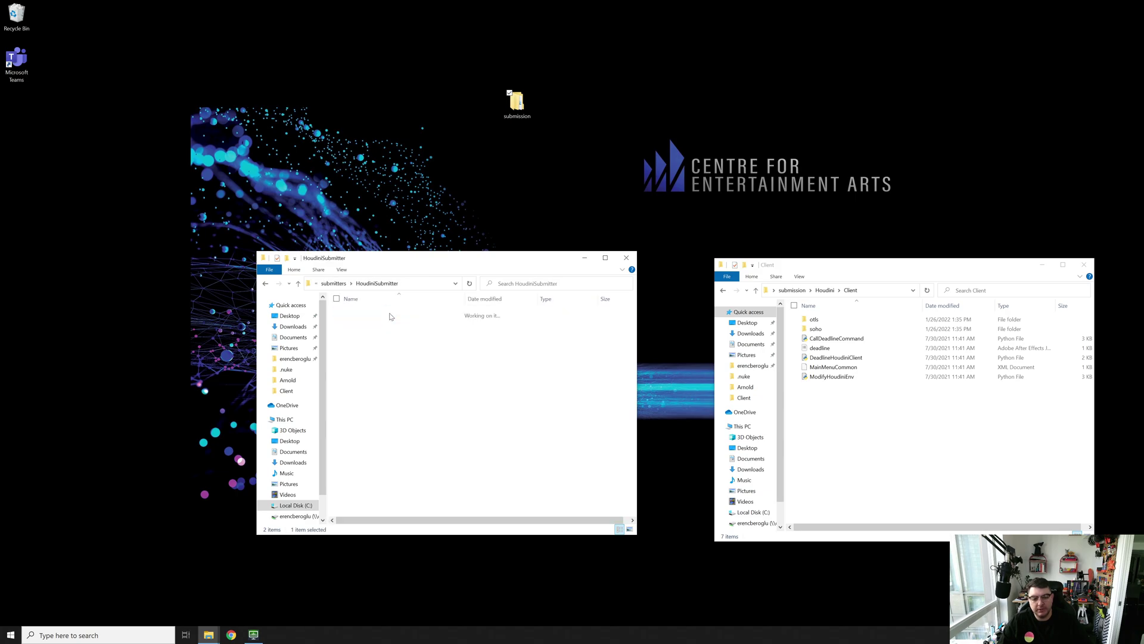
Step: Move otls, soho, DeadlineHoudiniClient and MainMenuCommon from the Client folder into the HoudiniSubmitter folder
left_click(845, 321)
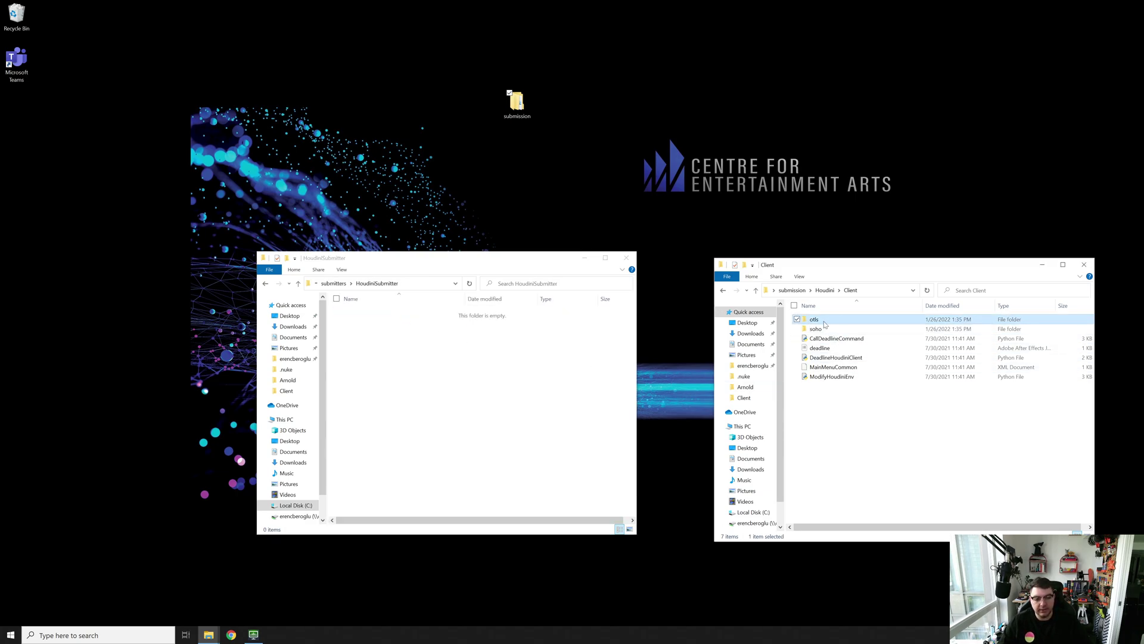
left_click(823, 328, "ctrl")
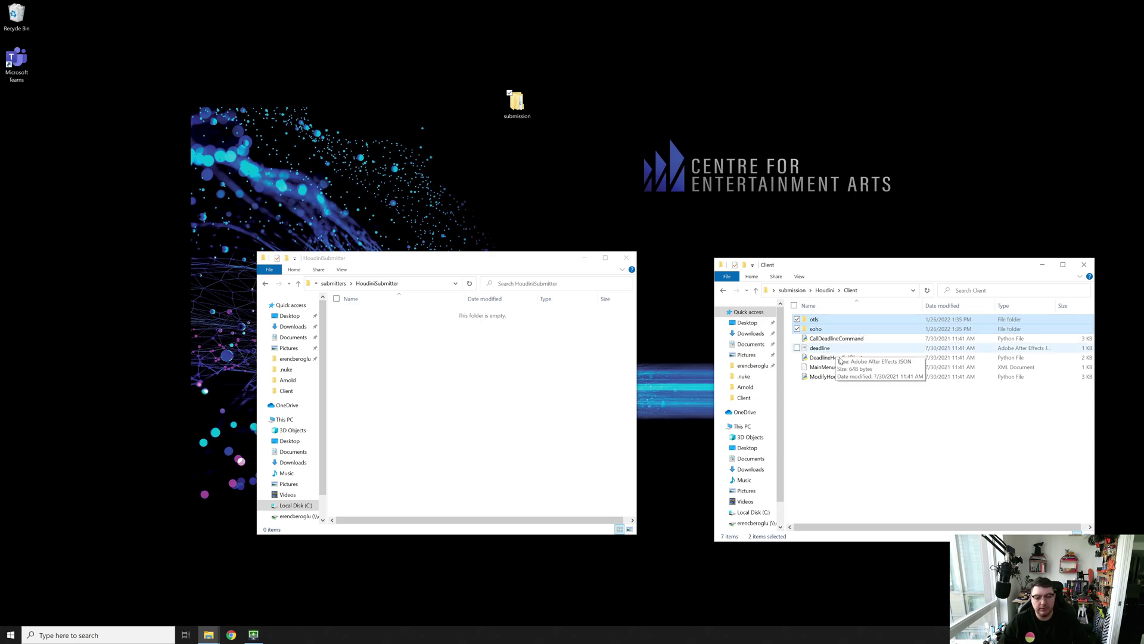
left_click(849, 358, "ctrl")
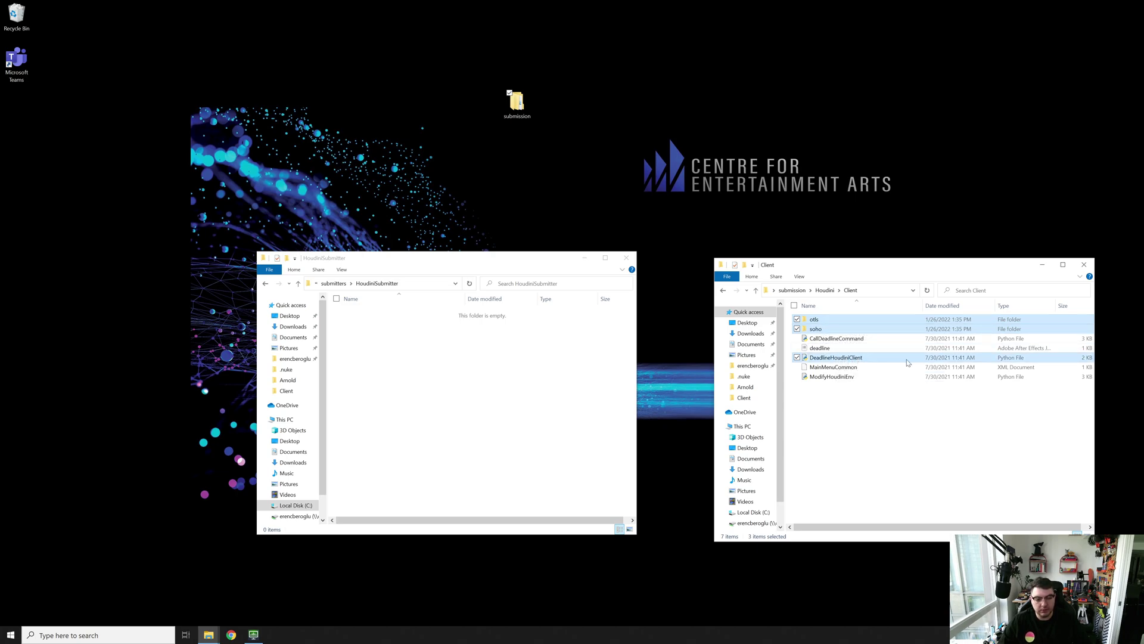
left_click(849, 368, "ctrl")
key("ctrl+x")
left_click(516, 390)
key("ctrl+v")
left_click(425, 392)
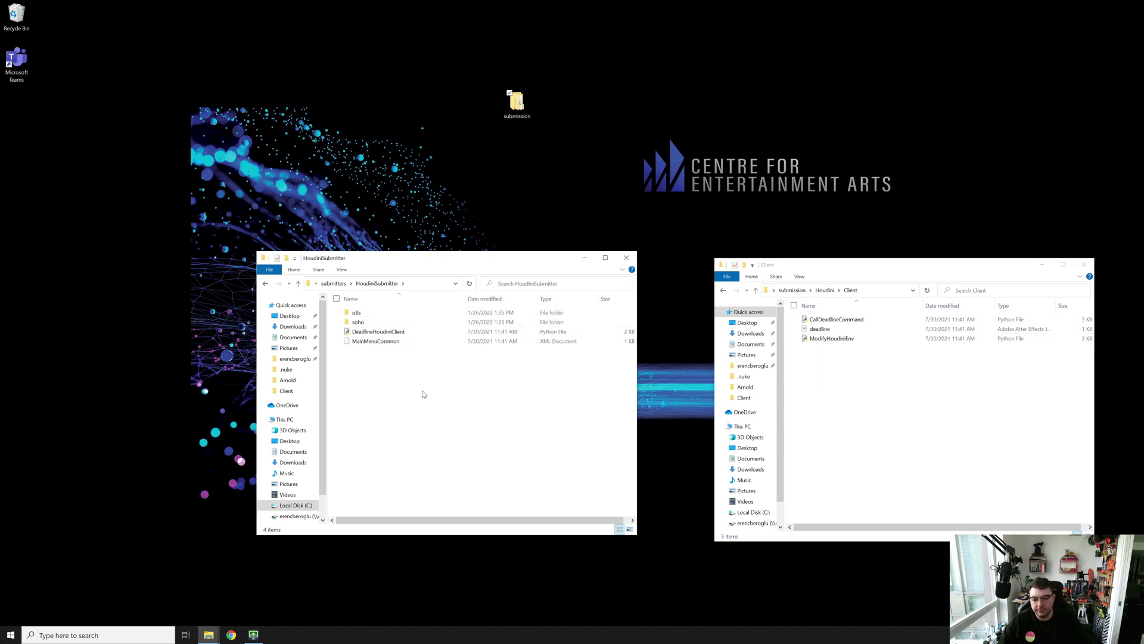
Step: Open MainMenuCommon for editing in Notepad++ and place its window beside the HoudiniSubmitter folder
left_click(391, 343)
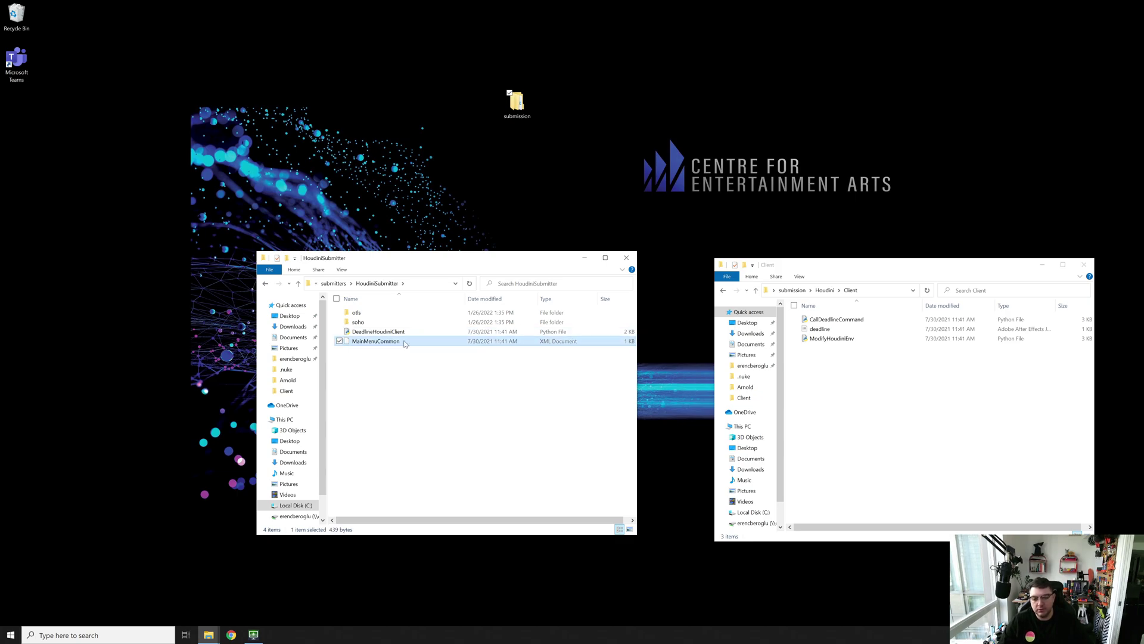
right_click(404, 343)
left_click(351, 378)
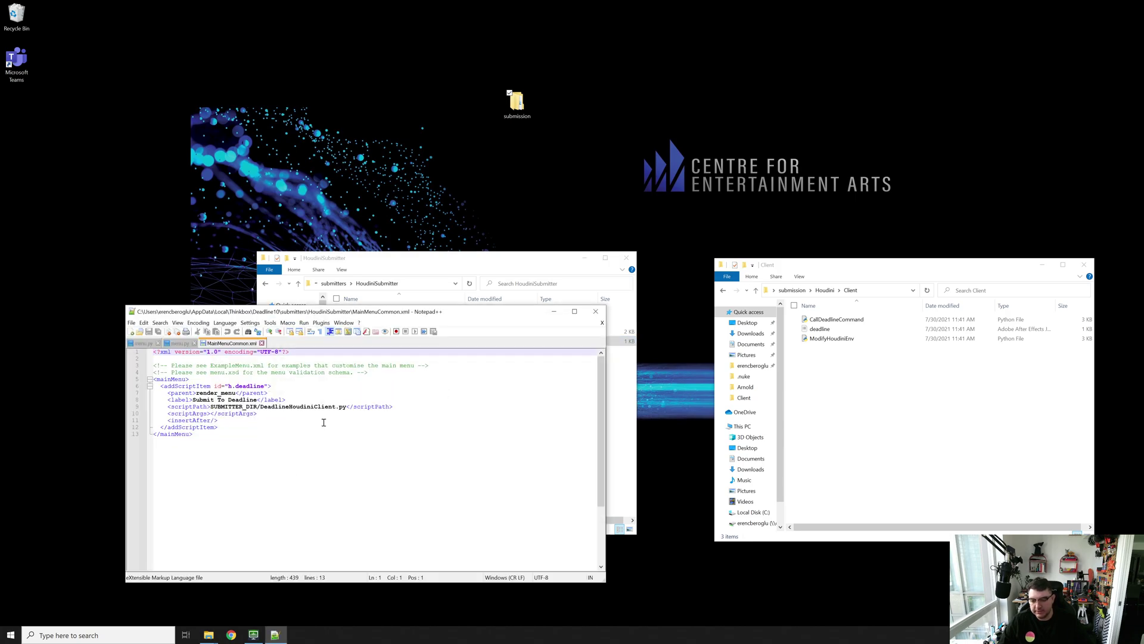
scroll(218, 419, "up", 5, "ctrl")
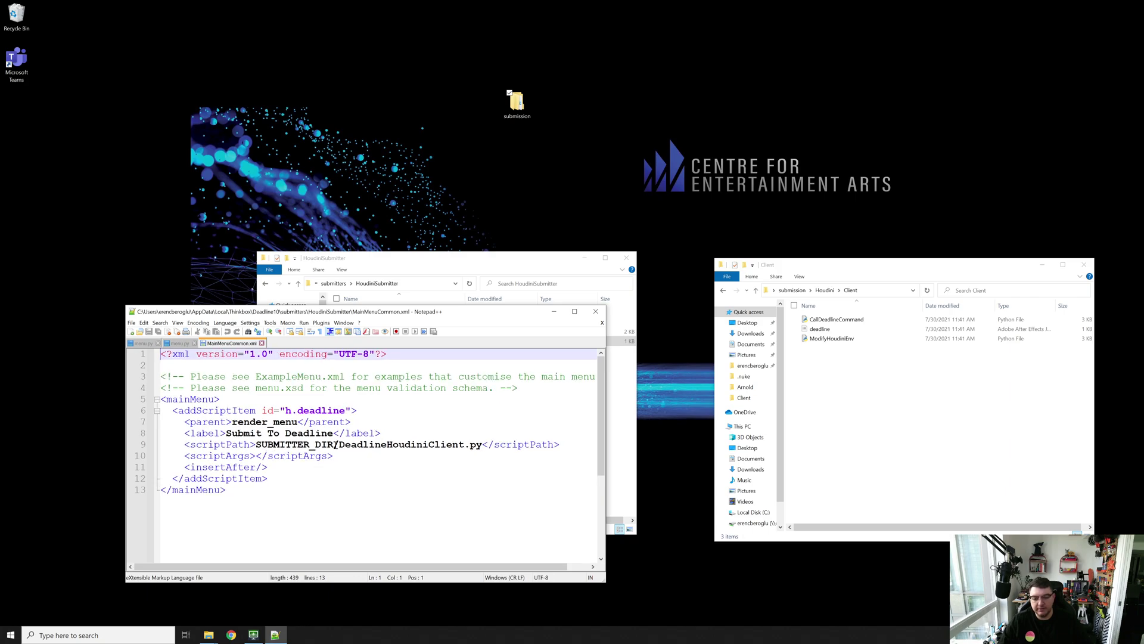
left_click_drag(390, 312, 821, 310)
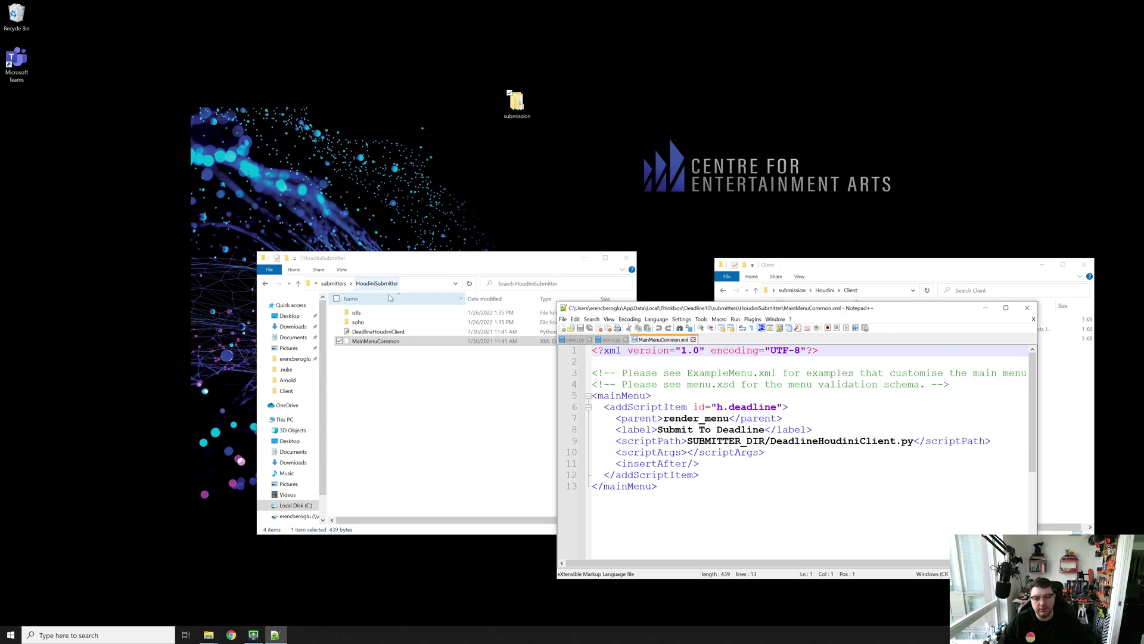
Step: Replace SUBMITTER_DIR in the scriptPath line with the HoudiniSubmitter folder's full path, then save and close the file
left_click(416, 283)
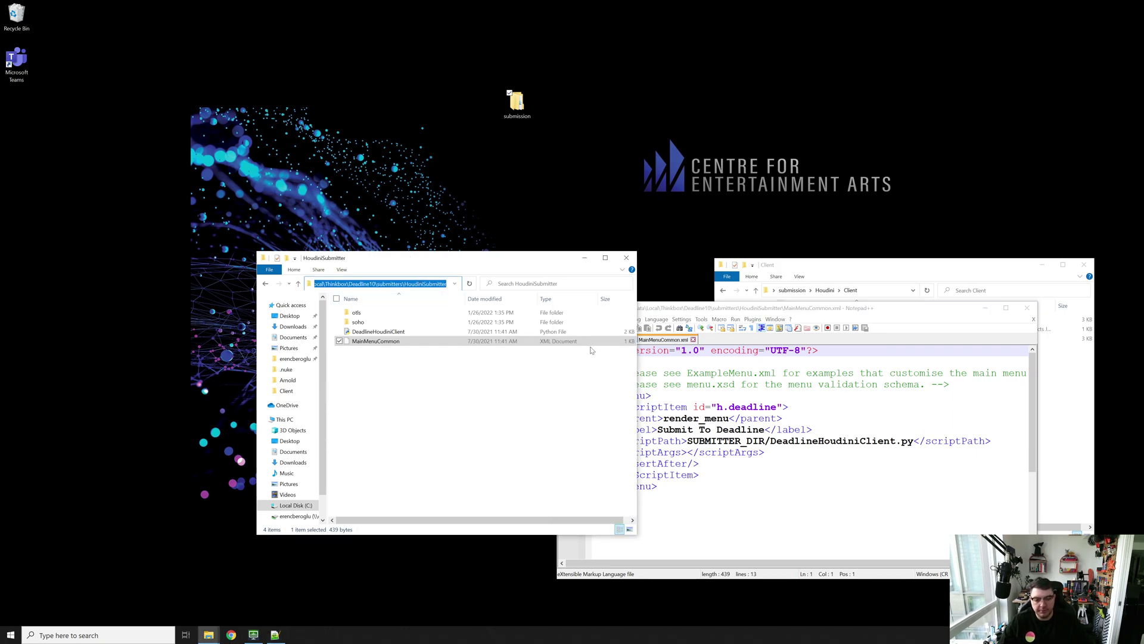
double_click(720, 440)
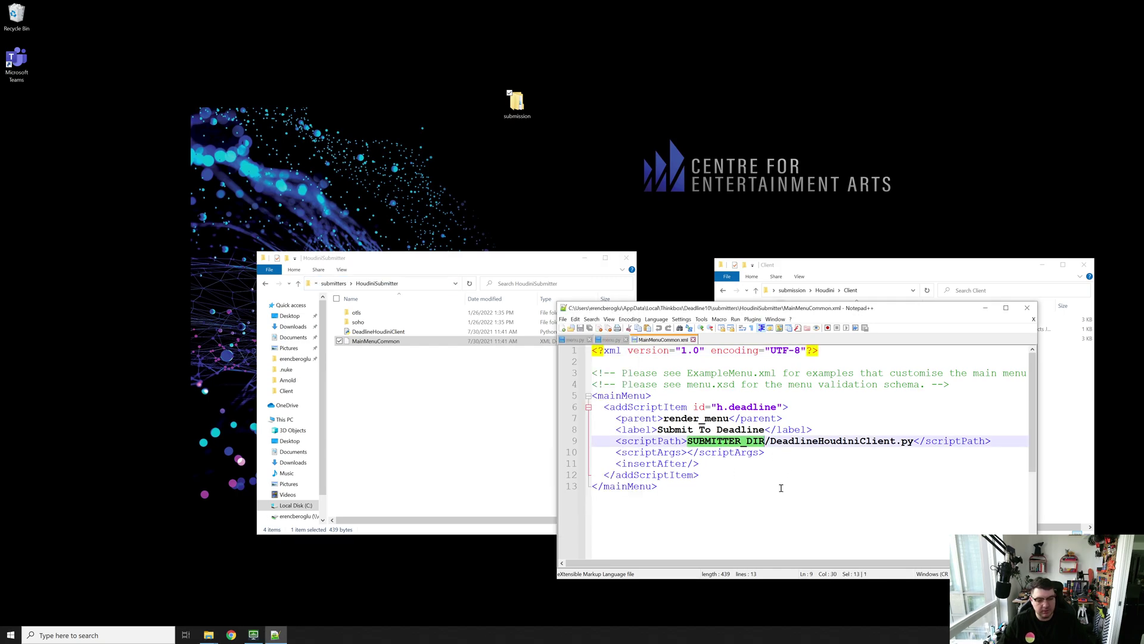
key("ctrl+v")
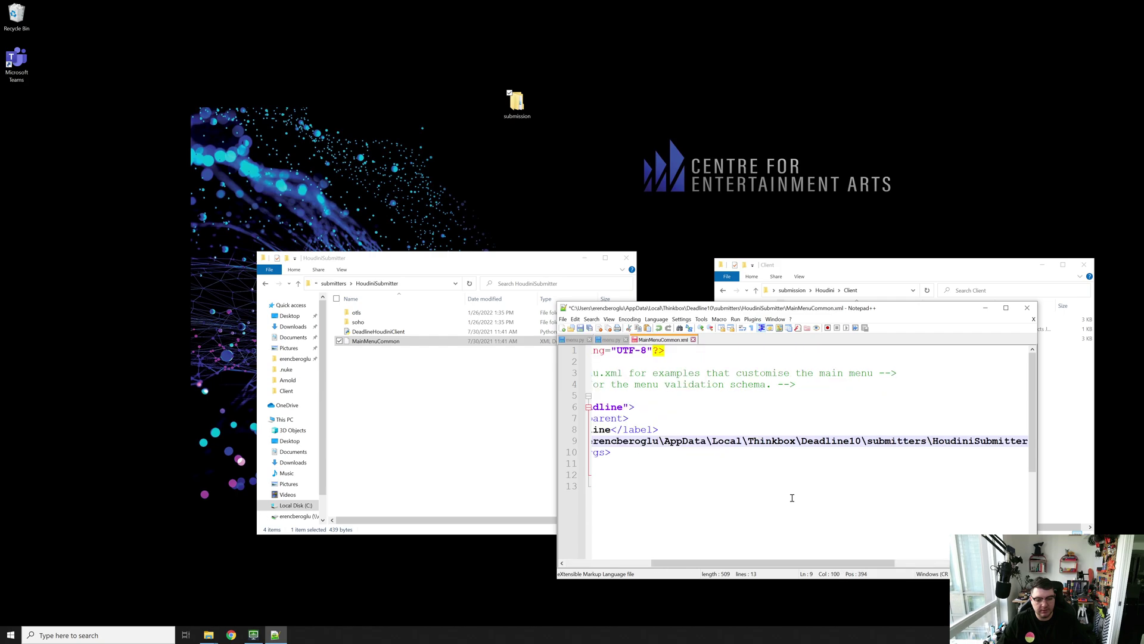
left_click_drag(776, 565, 921, 559)
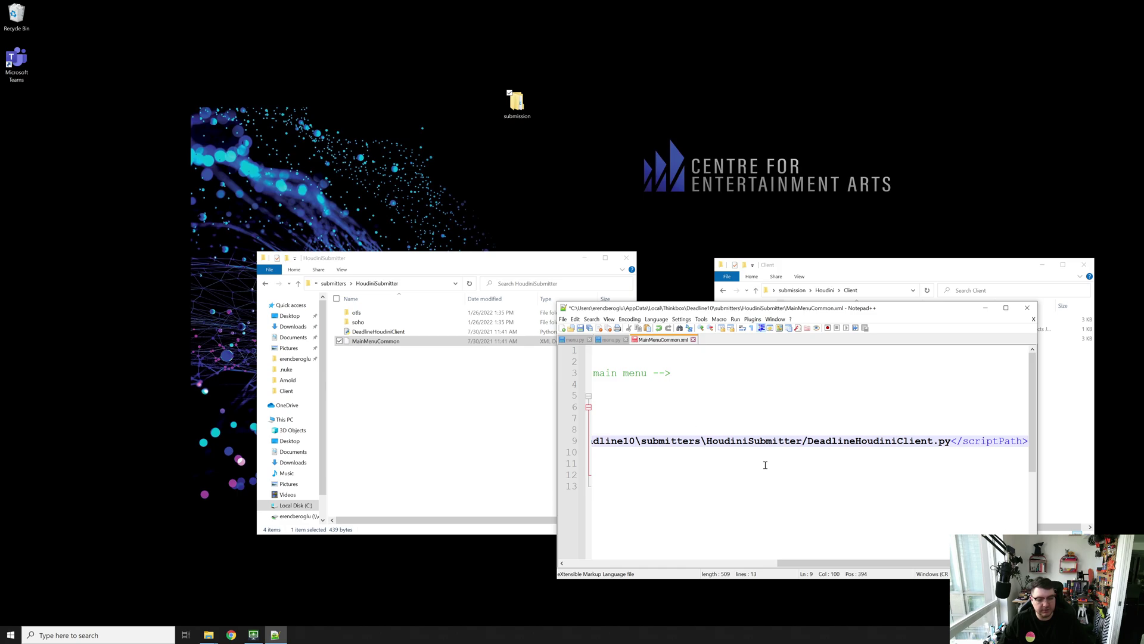
left_click(582, 327)
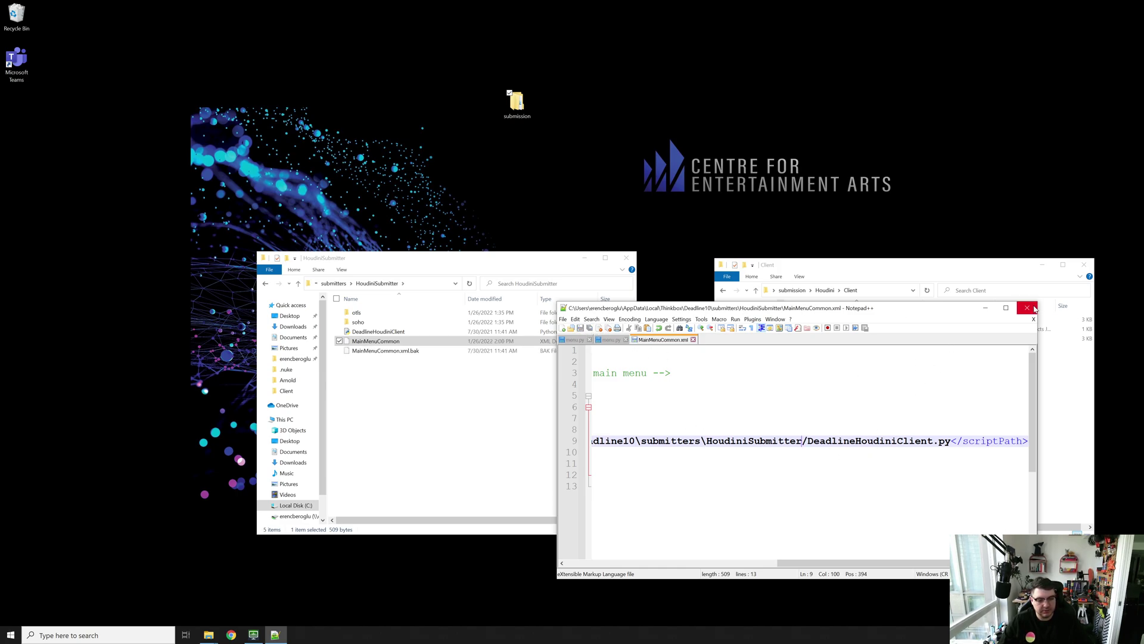
left_click(1029, 308)
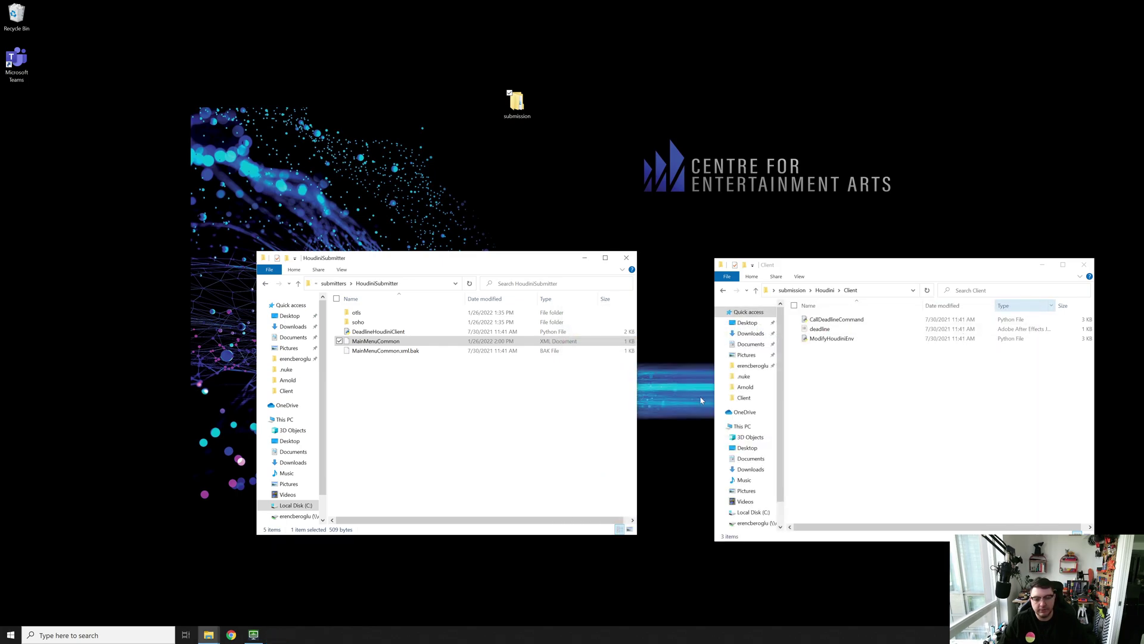
left_click(511, 439)
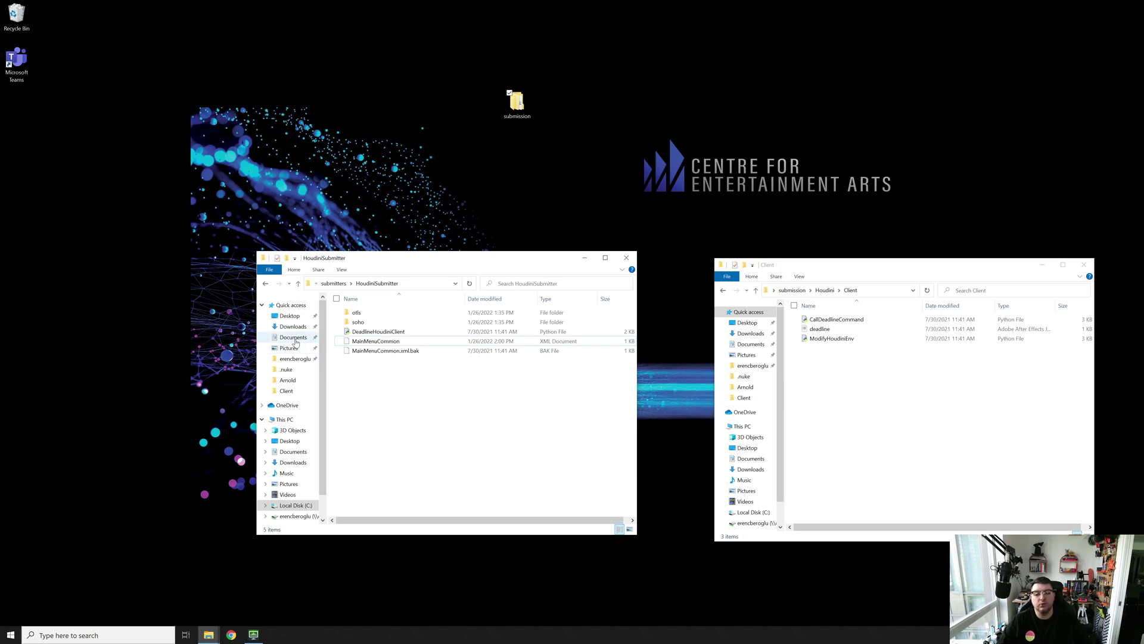
Step: Open the houdini18.5 folder in Documents
left_click(294, 338)
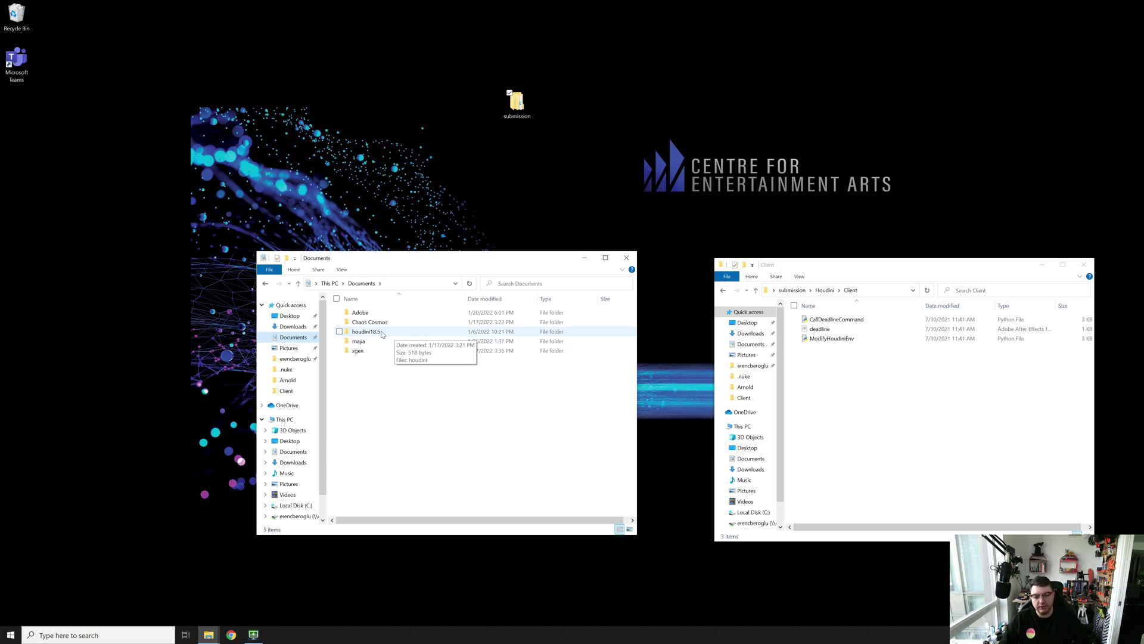
double_click(365, 332)
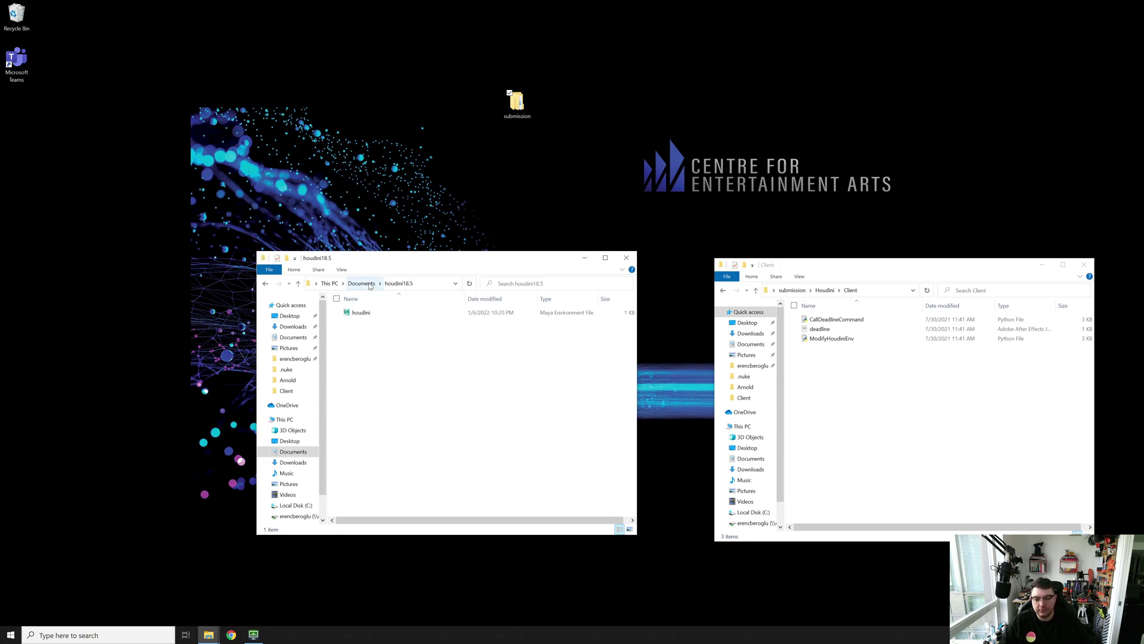
left_click(361, 283)
left_click(389, 333)
double_click(401, 333)
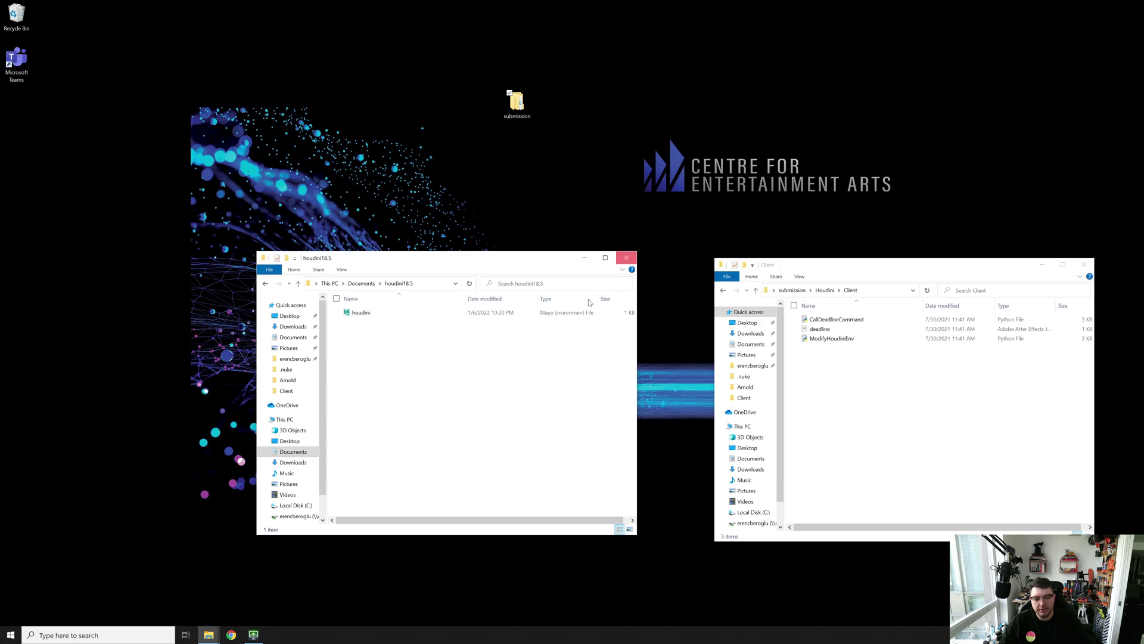
Step: Close the houdini18.5 folder and launch Houdini FX 18.5.759, accepting participation in usage statistics and dismissing the Start Here window
left_click(626, 257)
key("super")
type("houd")
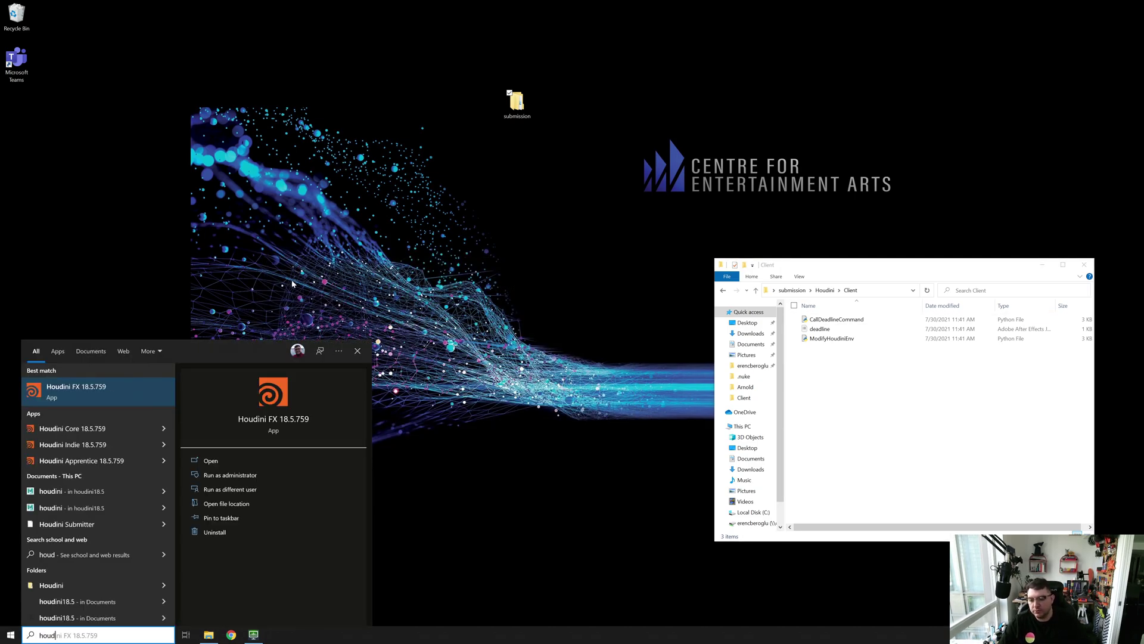
left_click(111, 391)
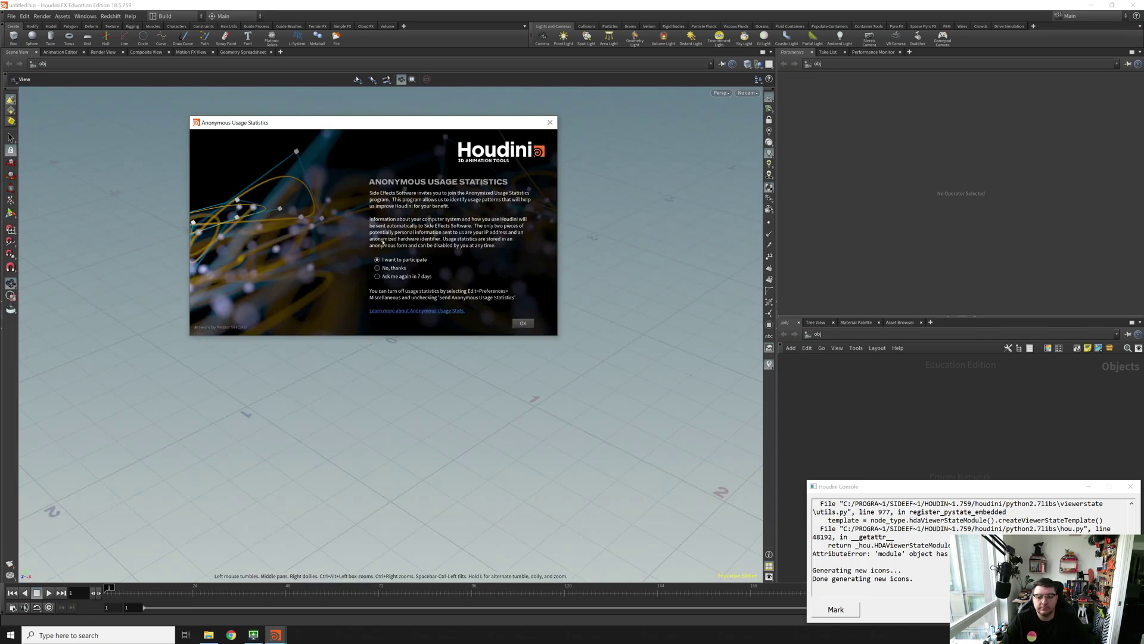
left_click(523, 324)
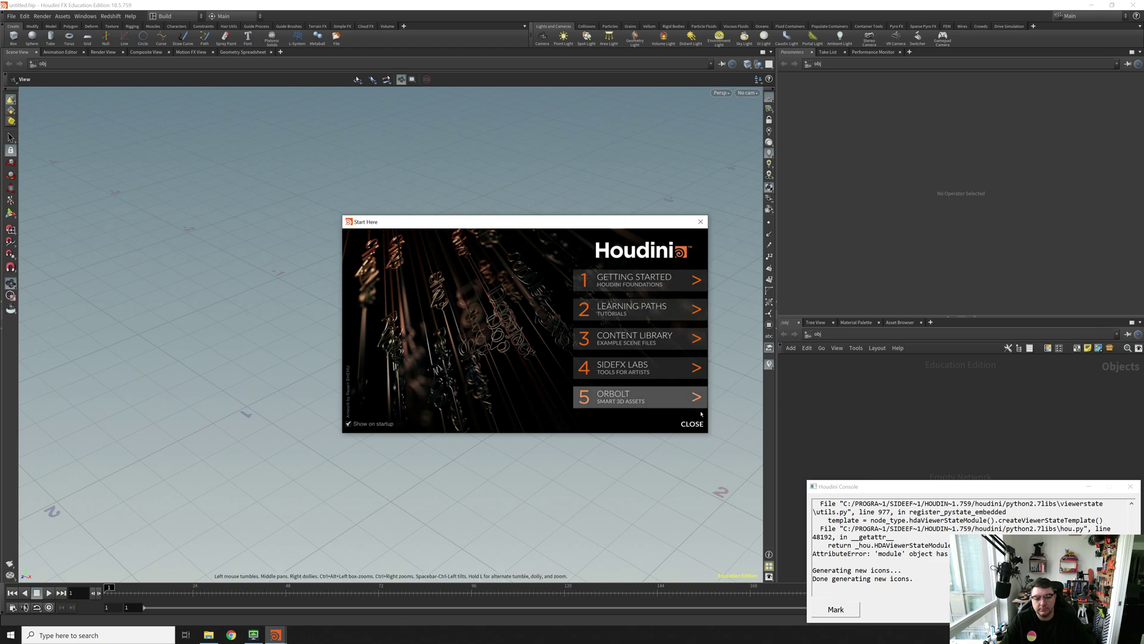
left_click(692, 424)
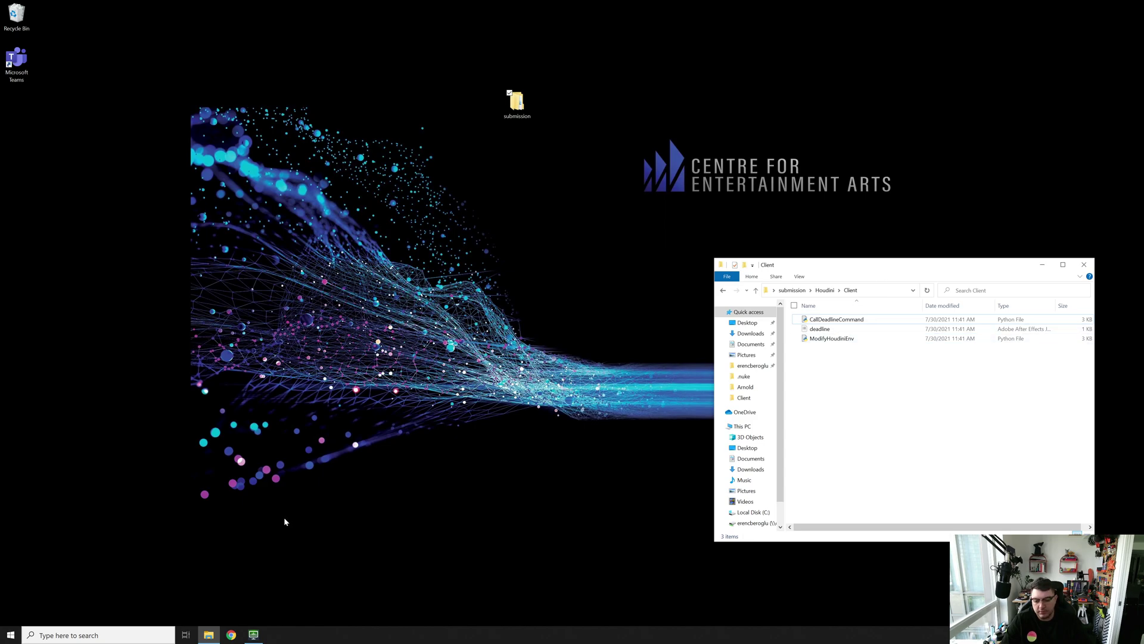
Step: Open the houdini18.5 folder in Documents in a new File Explorer window
right_click(209, 634)
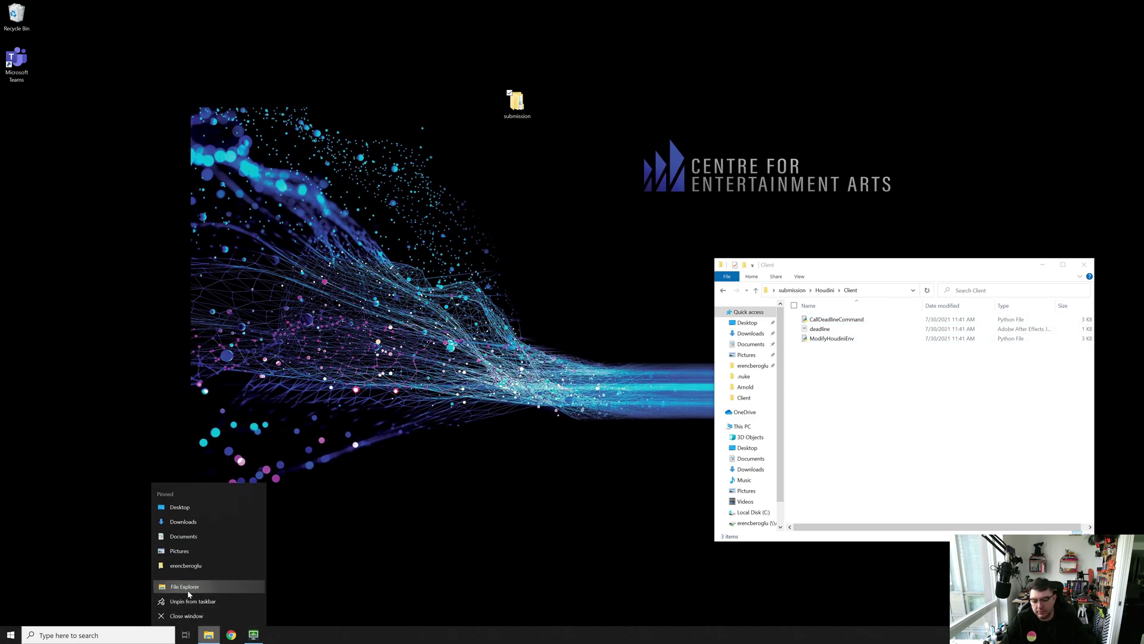
left_click(186, 587)
left_click(294, 338)
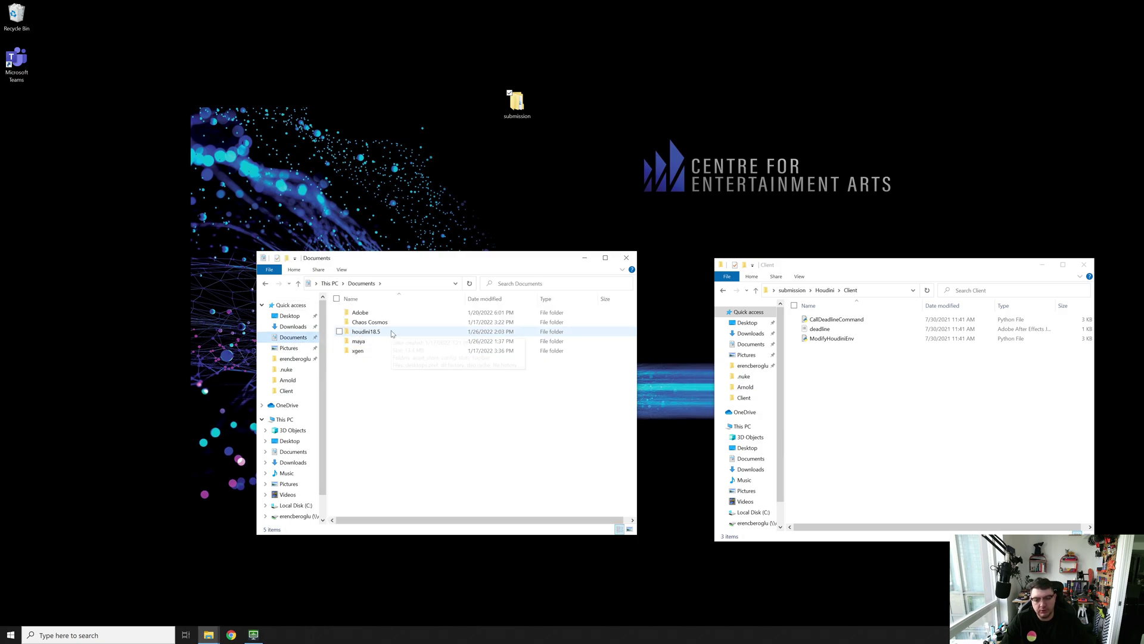
double_click(392, 334)
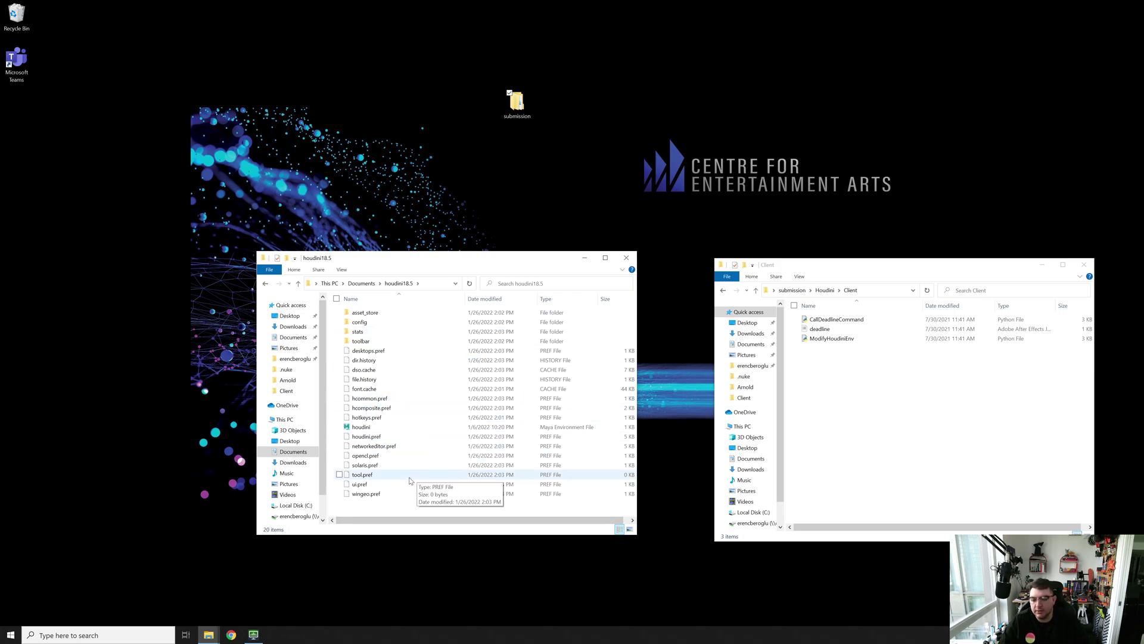
Step: Create a folder named python2.7libs inside houdini18.5 and open it
right_click(373, 506)
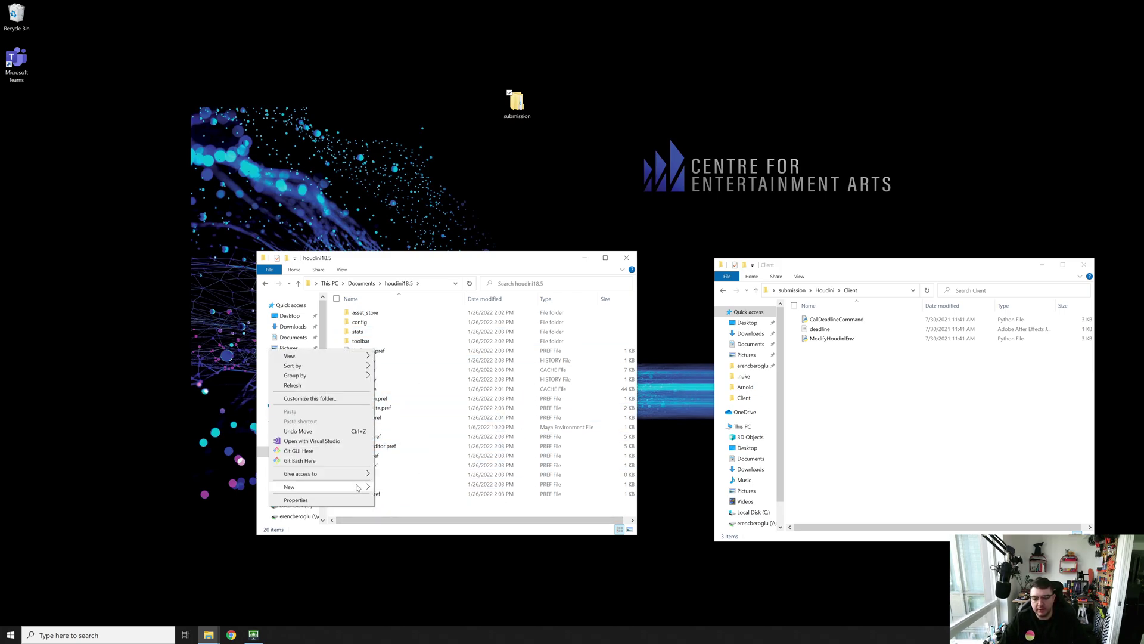
mouse_move(357, 487)
left_click(403, 490)
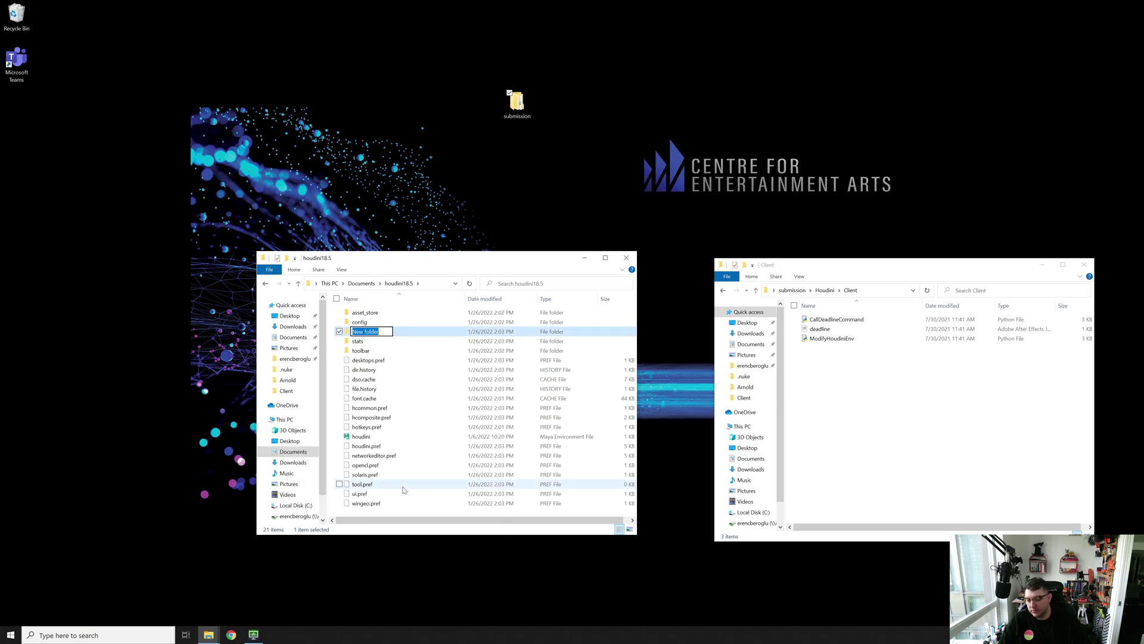
type("python")
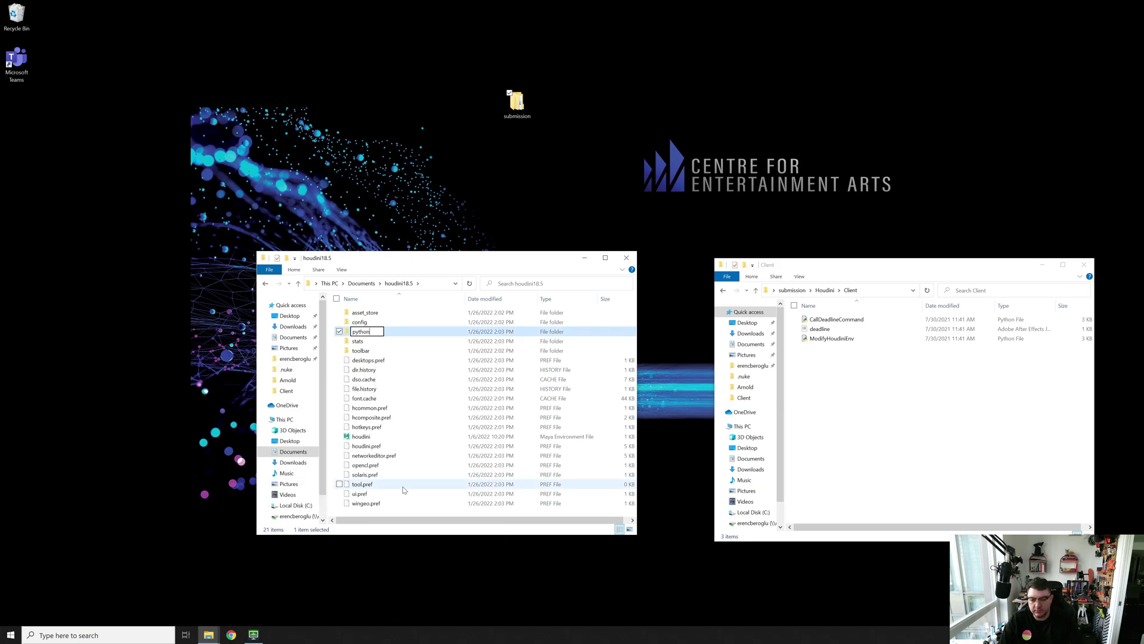
type("2.7libs")
key("Return")
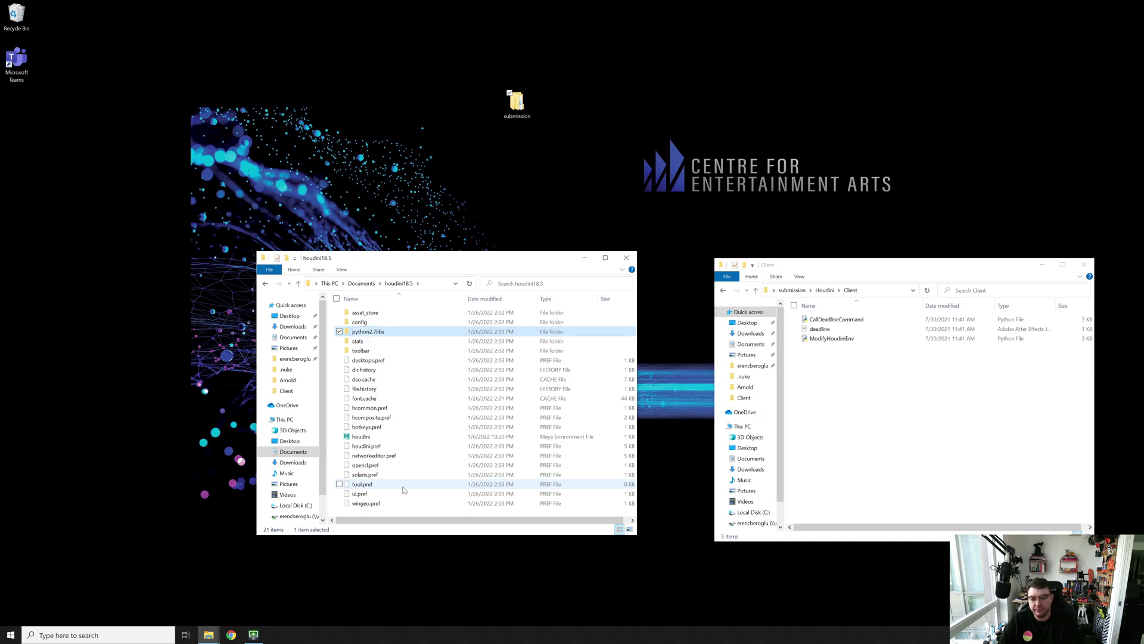
key("Return")
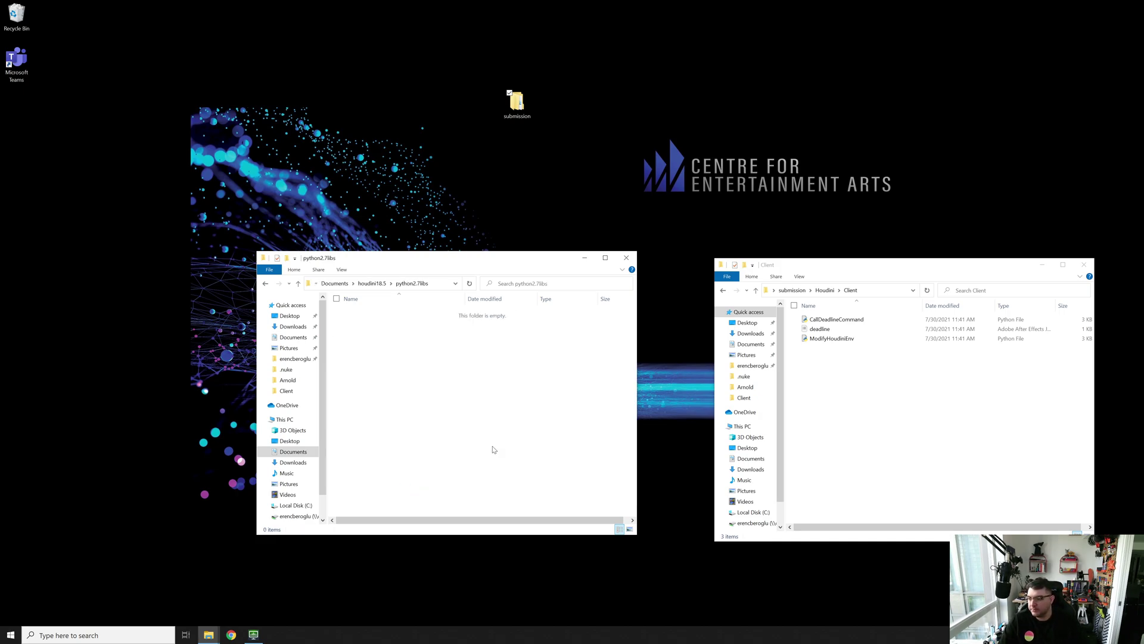
Step: Move CallDeadlineCommand from the Client folder into the python2.7libs folder
left_click(835, 393)
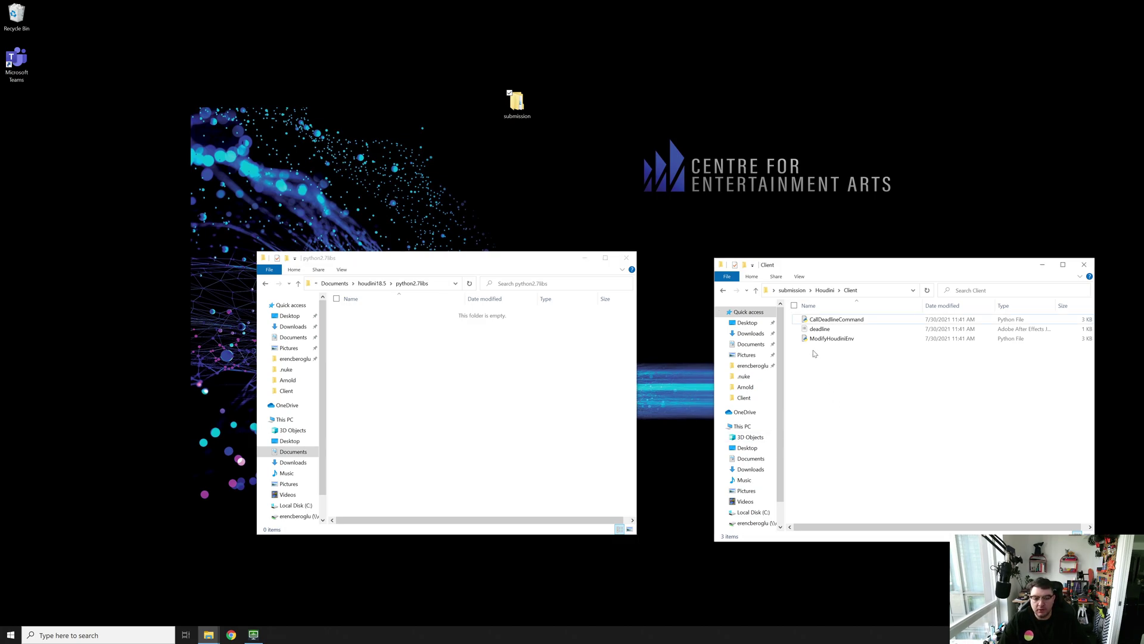
left_click(841, 321)
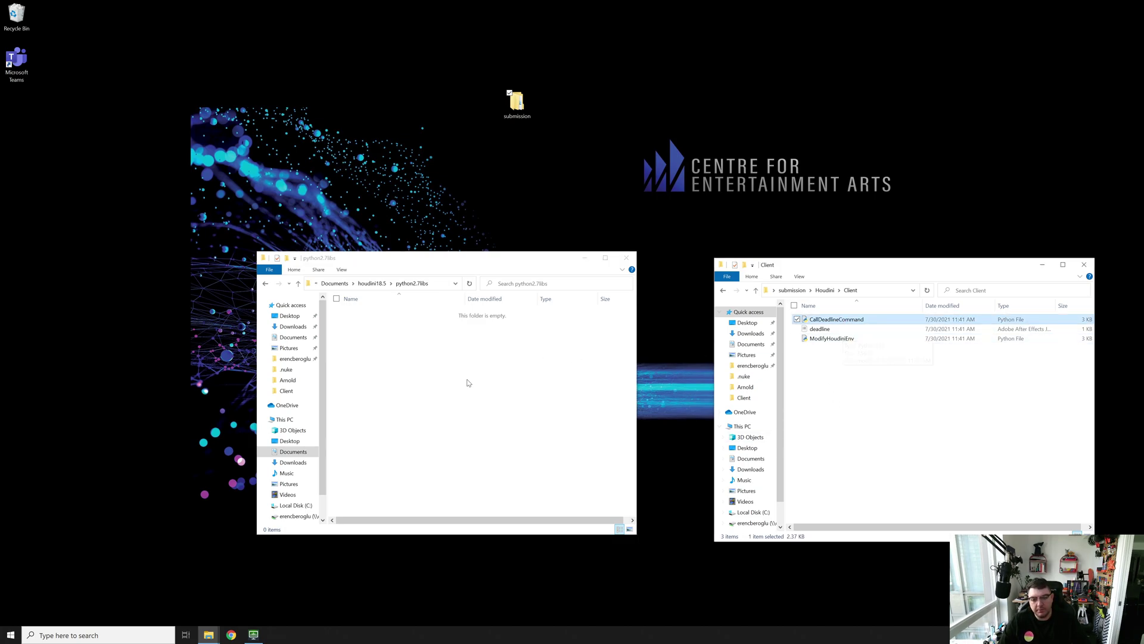
left_click(464, 390)
key("ctrl+v")
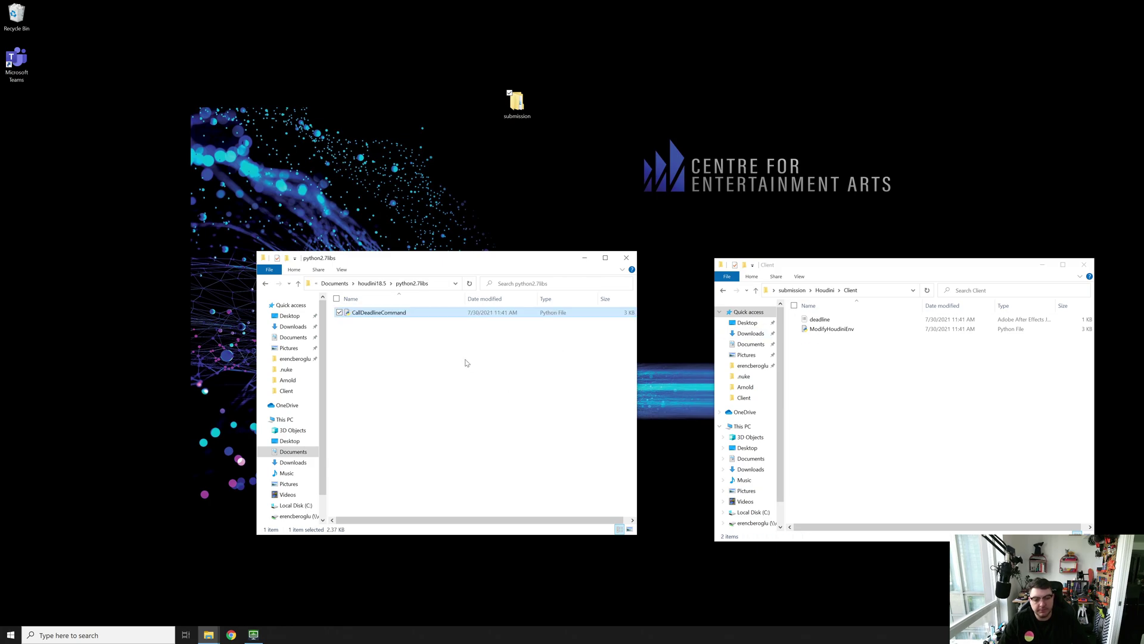
Step: Create a folder named packages inside houdini18.5 and open it
left_click(376, 283)
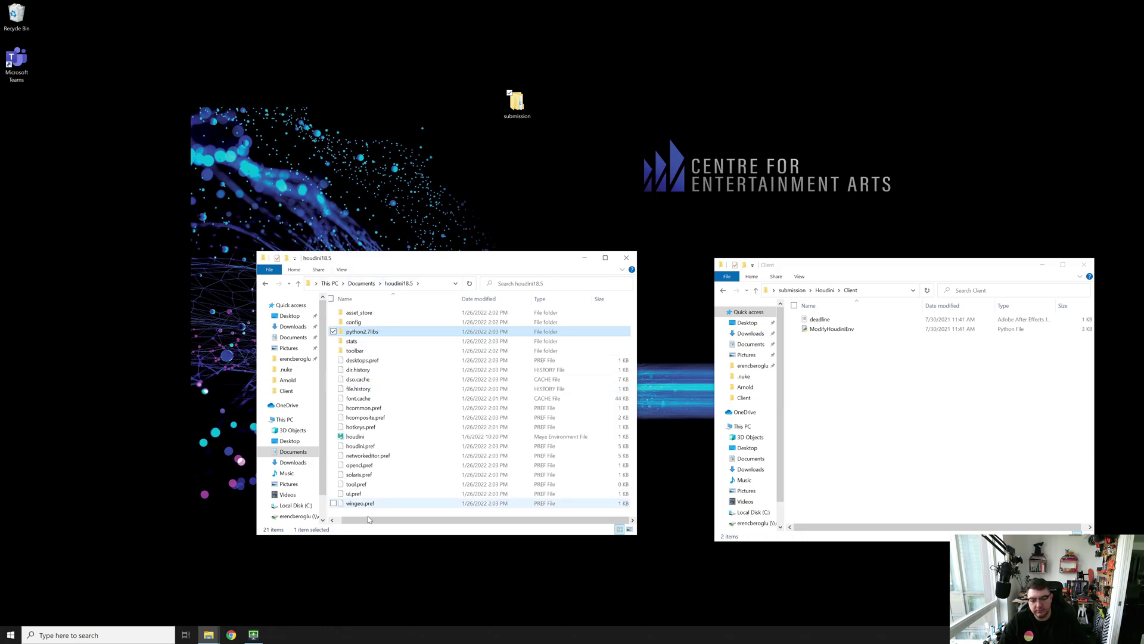
right_click(368, 514)
mouse_move(322, 493)
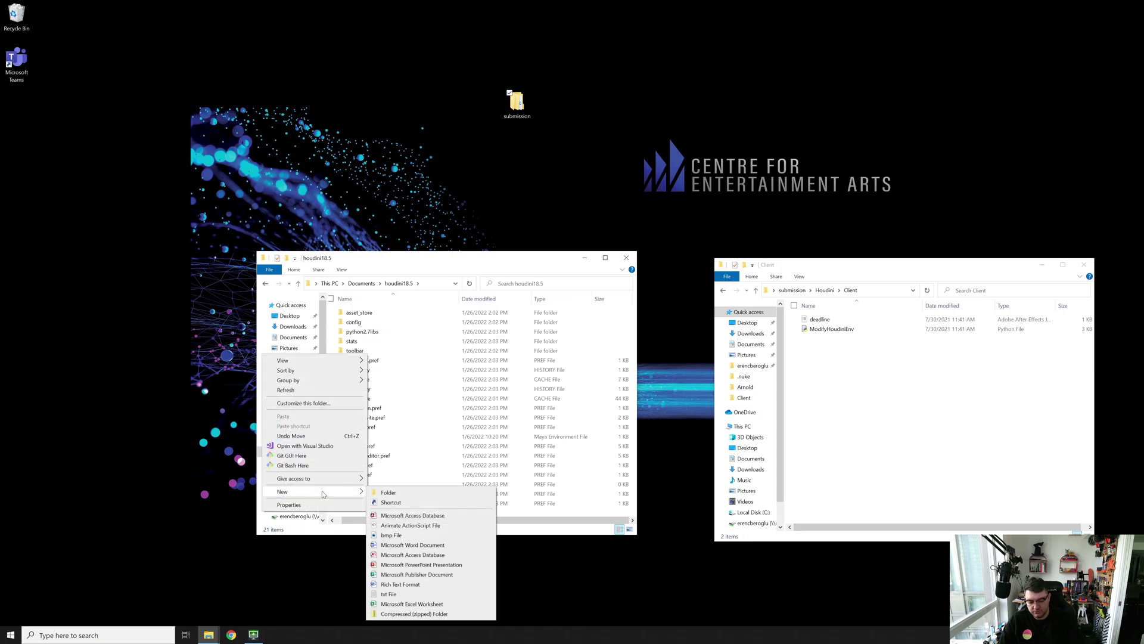
left_click(405, 493)
type("packages")
key("Return")
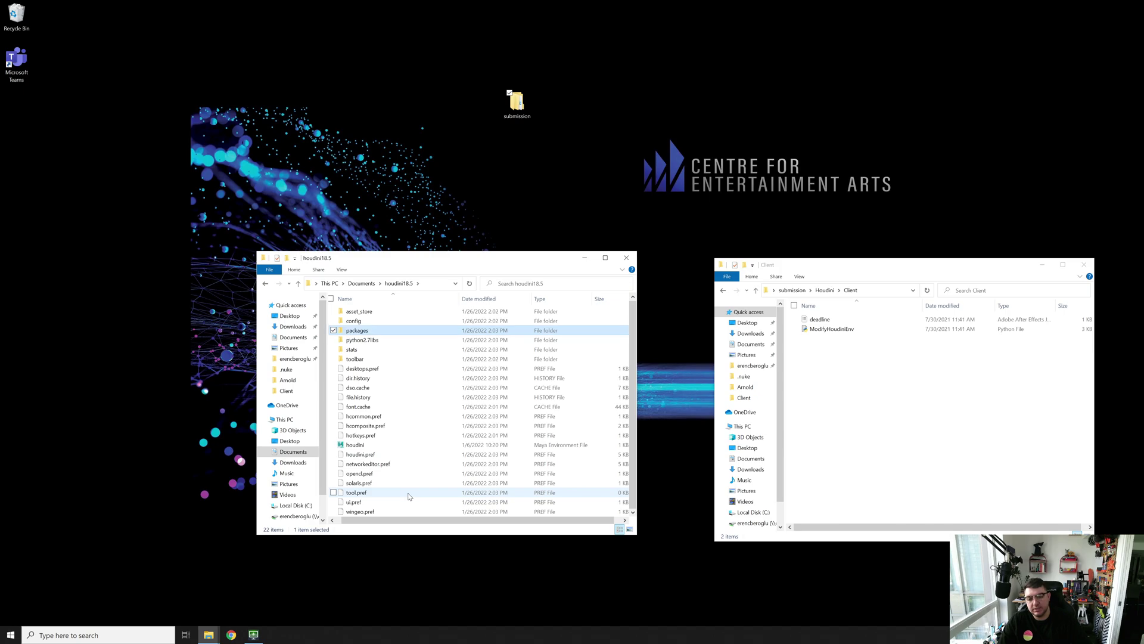
left_click(387, 323)
double_click(387, 329)
key("alt+Left")
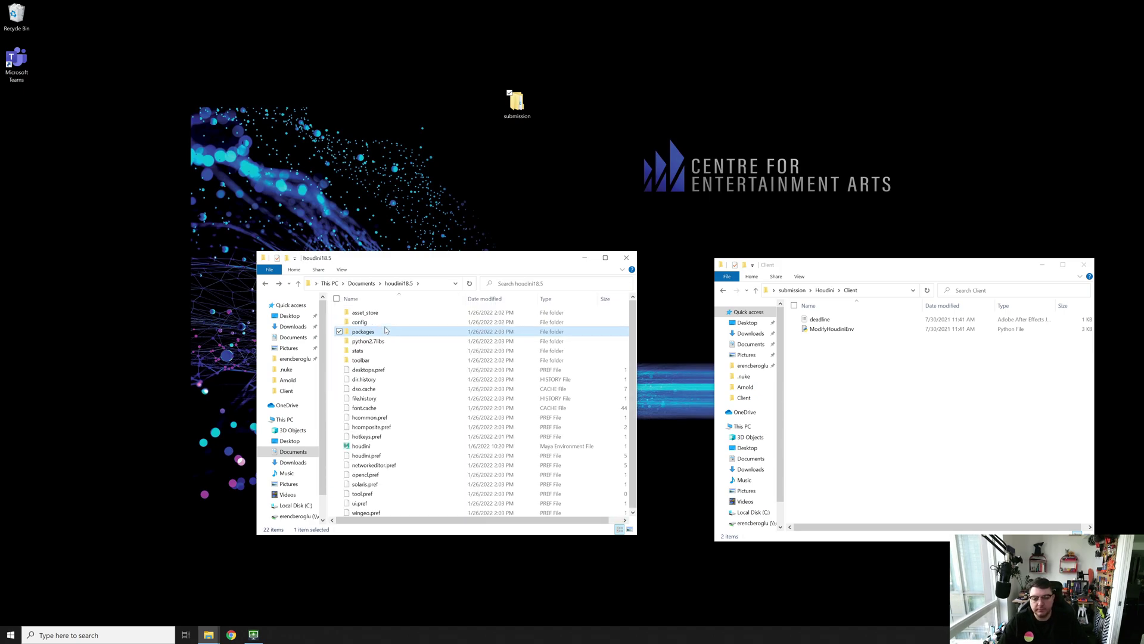
double_click(385, 332)
Step: Move the deadline JSON file from the Client folder into the packages folder
left_click(843, 331)
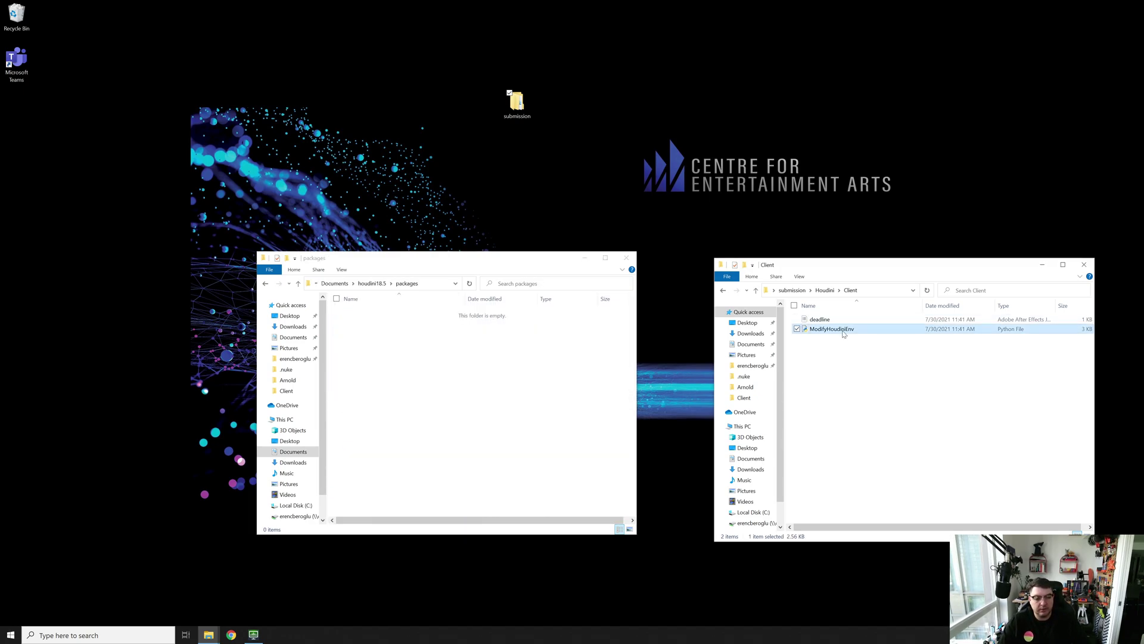
left_click(836, 321)
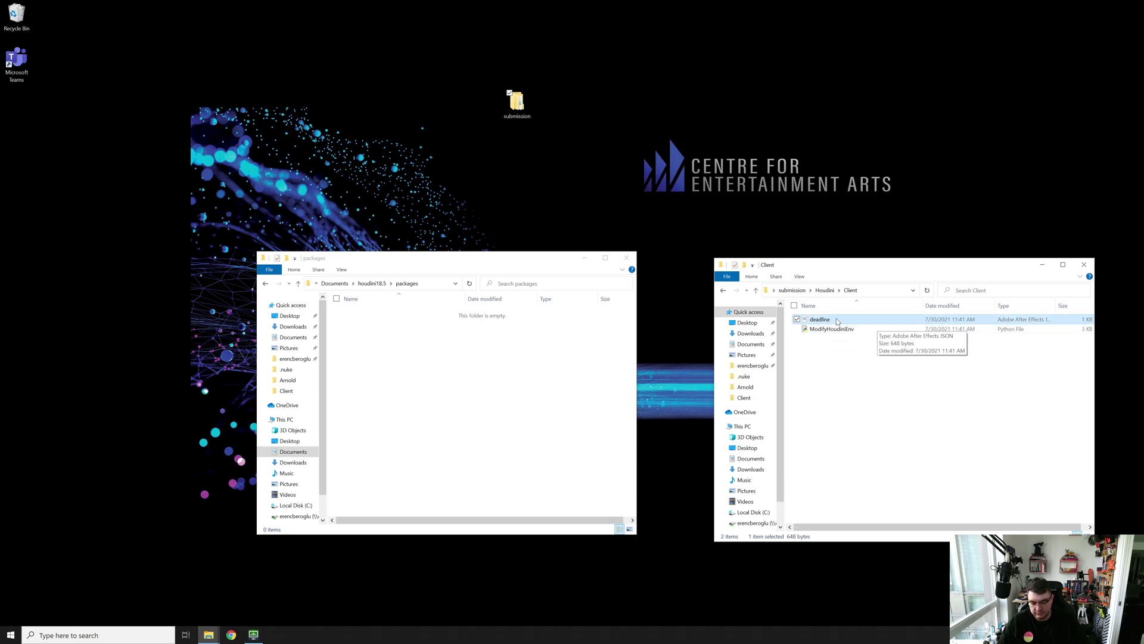
left_click(461, 381)
key("ctrl+v")
left_click(883, 375)
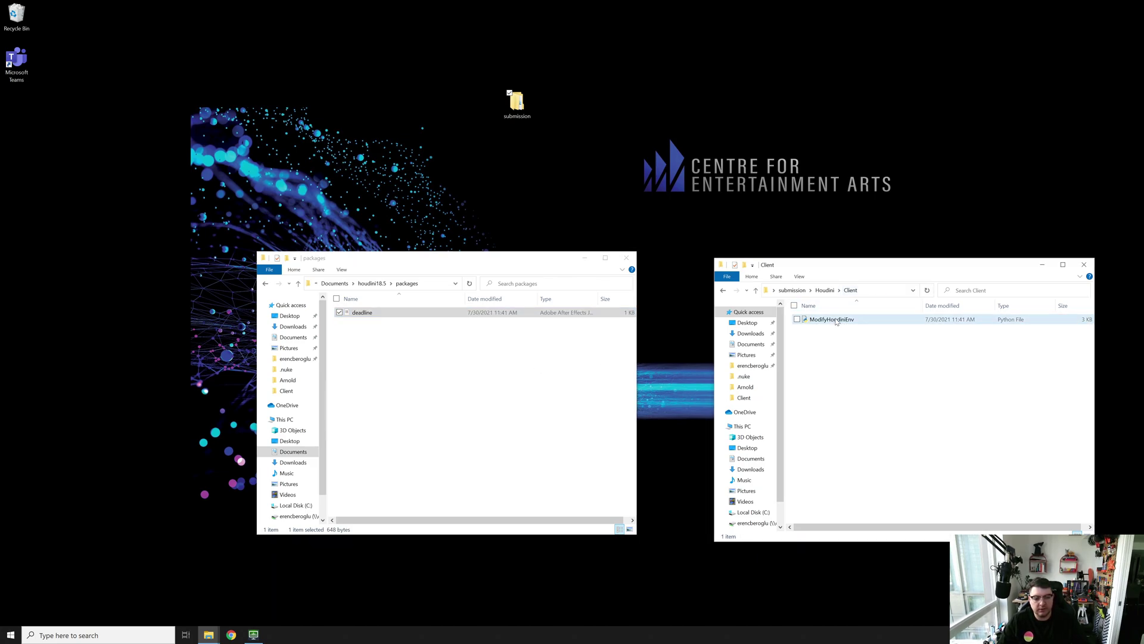
Step: Close both folder windows and relaunch Houdini FX 18.5.759, dismissing the Start Here and Houdini Console windows
left_click(1086, 264)
left_click(625, 258)
left_click(584, 296)
key("super")
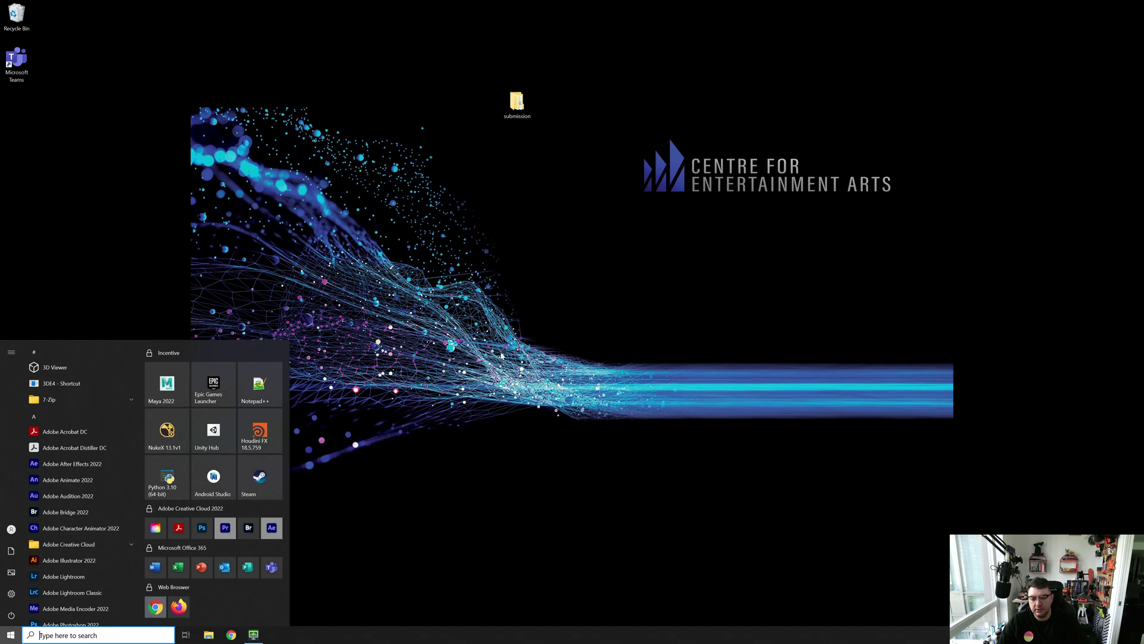
left_click(259, 430)
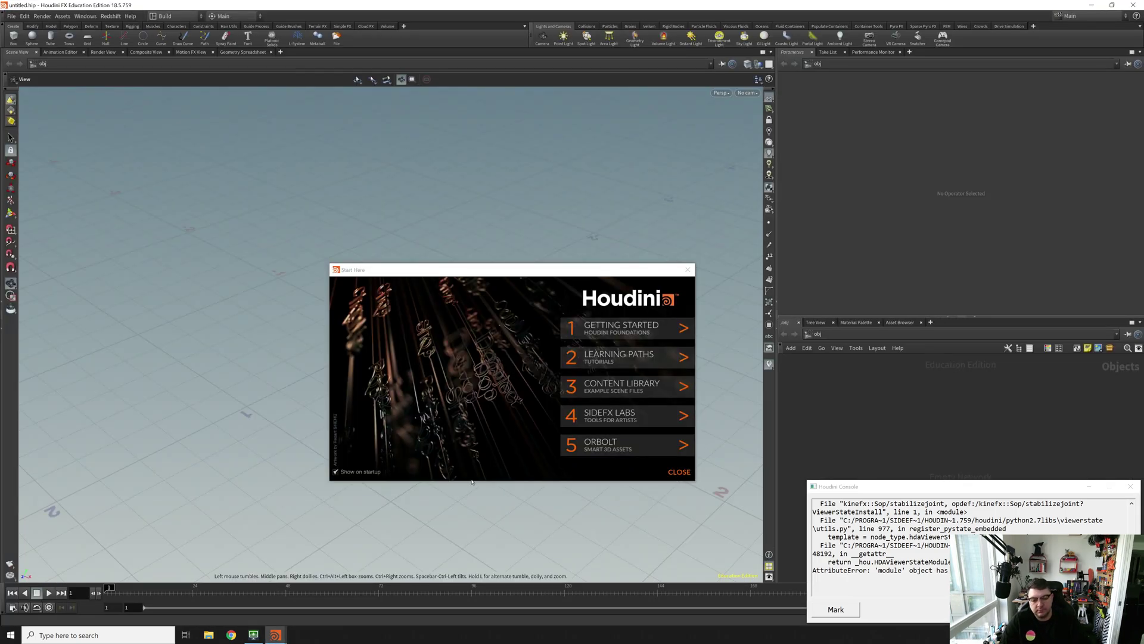
left_click(693, 474)
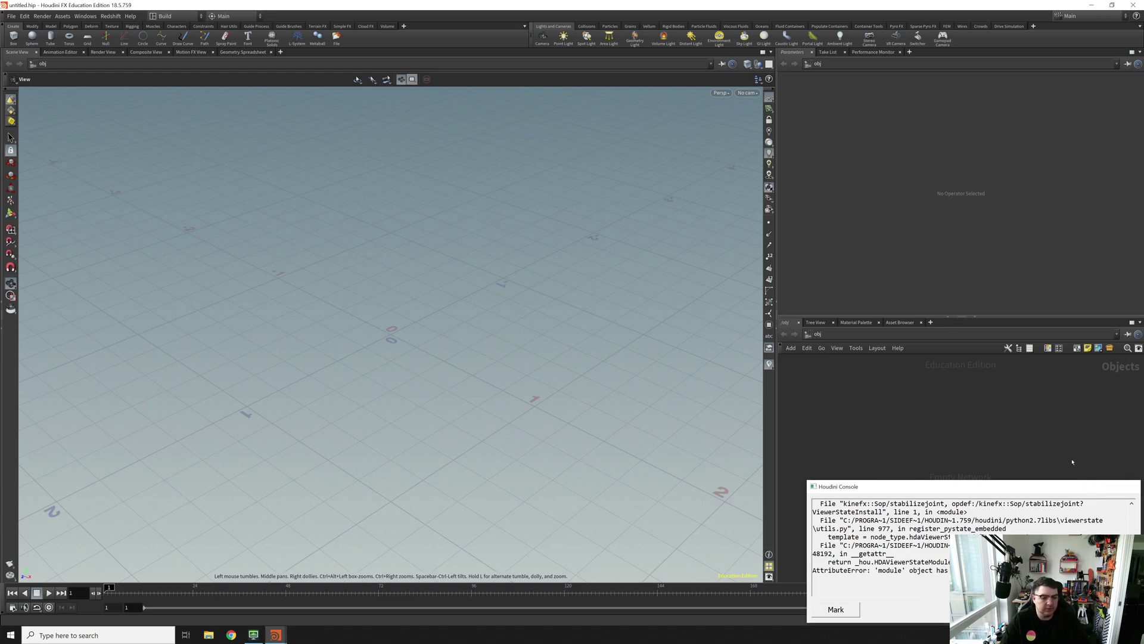
left_click(1130, 486)
Step: Switch the network editor to the out network and search its available nodes for "de" to check for Deadline
left_click(852, 334)
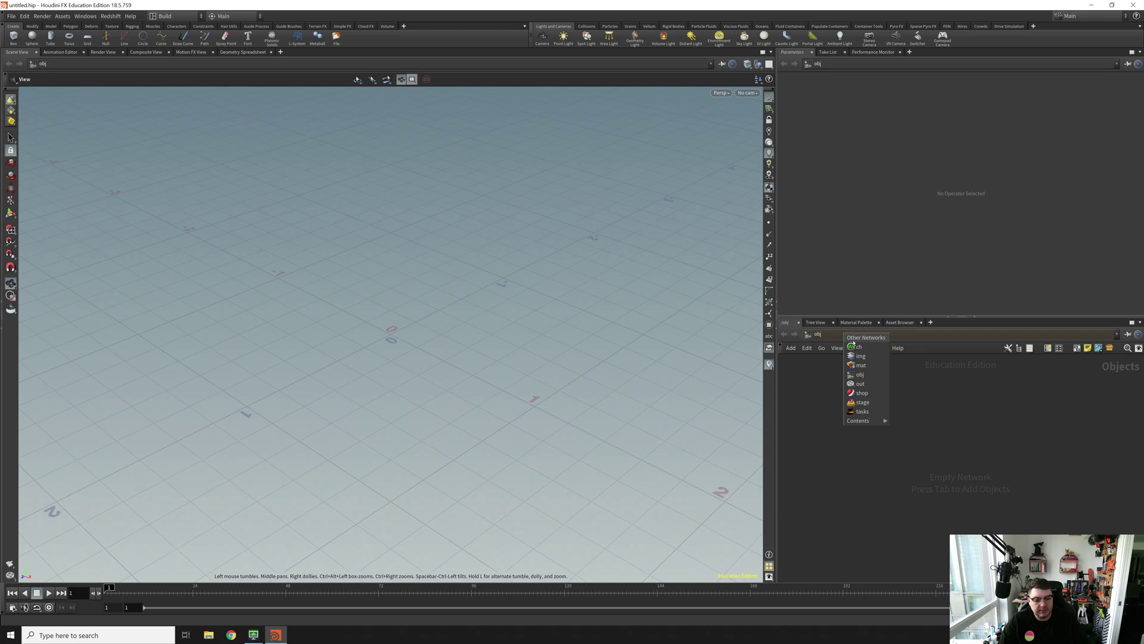
left_click(860, 383)
key("Tab")
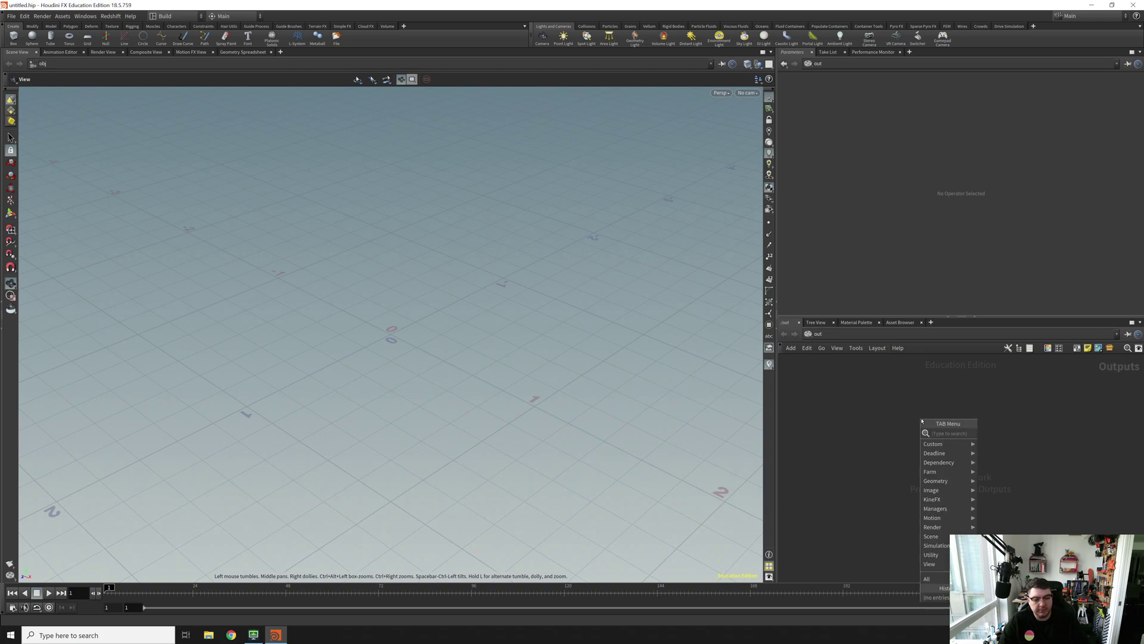
type("de")
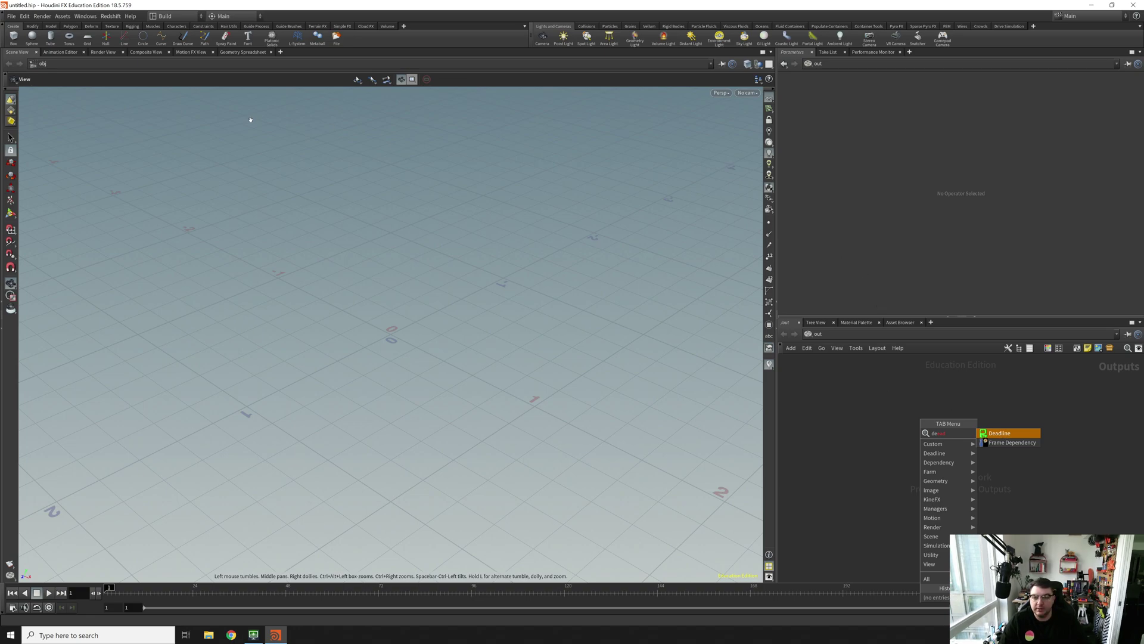
left_click(32, 20)
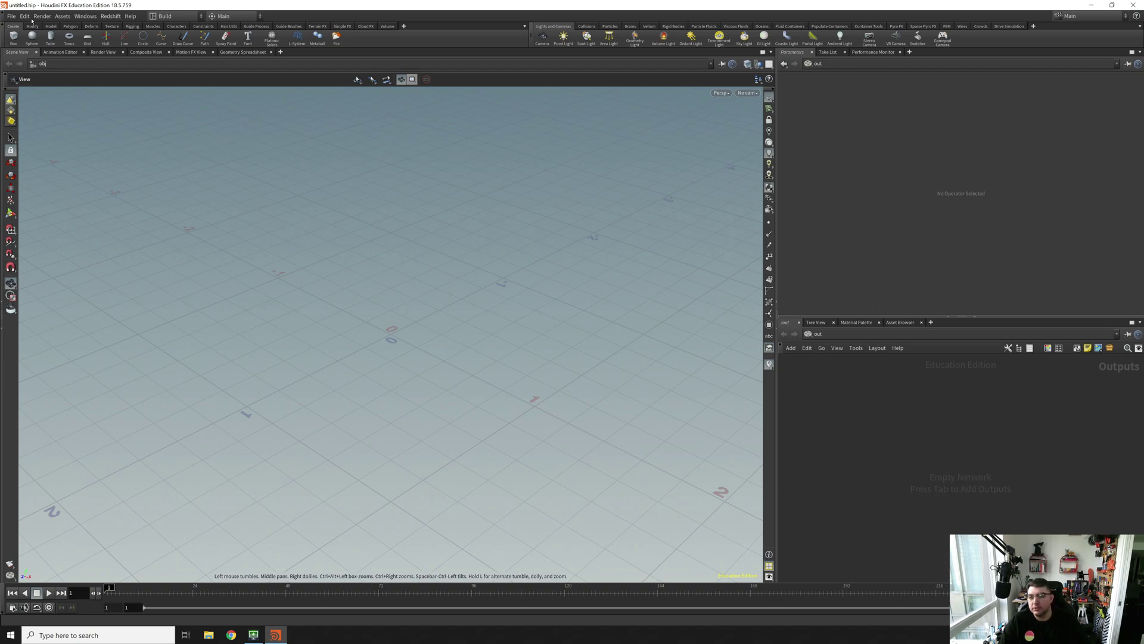
Step: Run Submit To Deadline on the empty scene to test the submitter, and dismiss its dialog
left_click(91, 17)
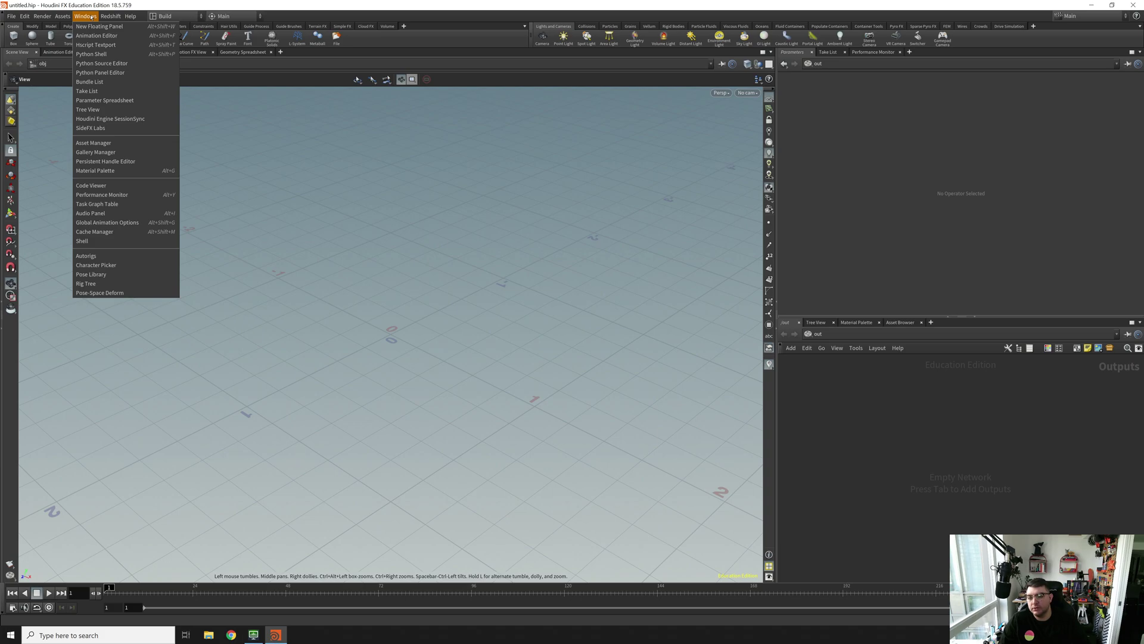
mouse_move(44, 17)
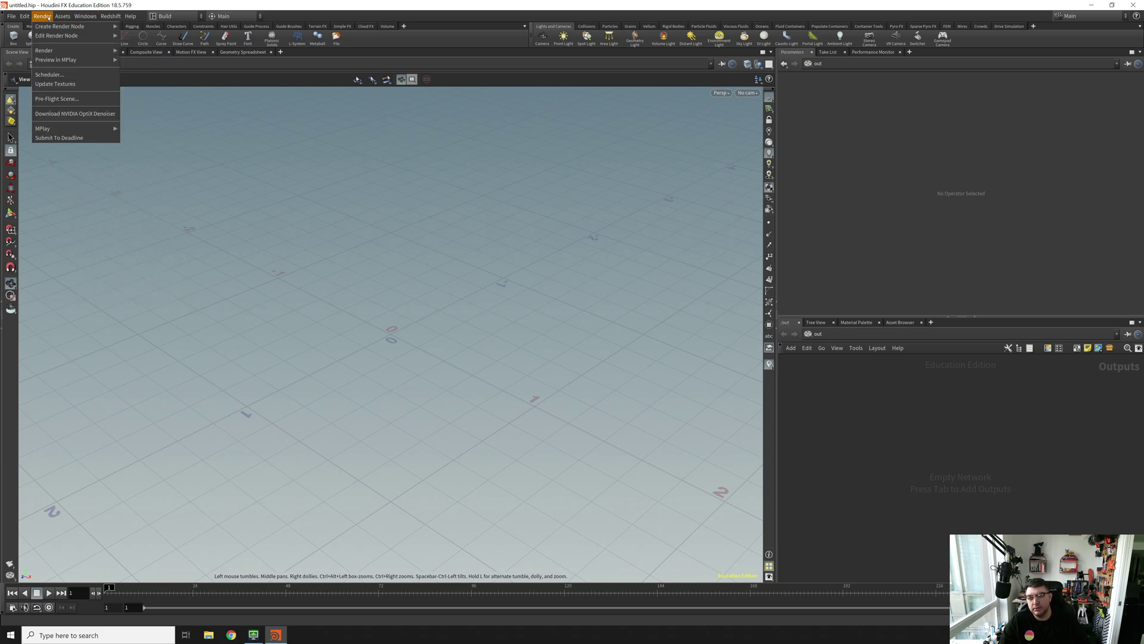
left_click(79, 139)
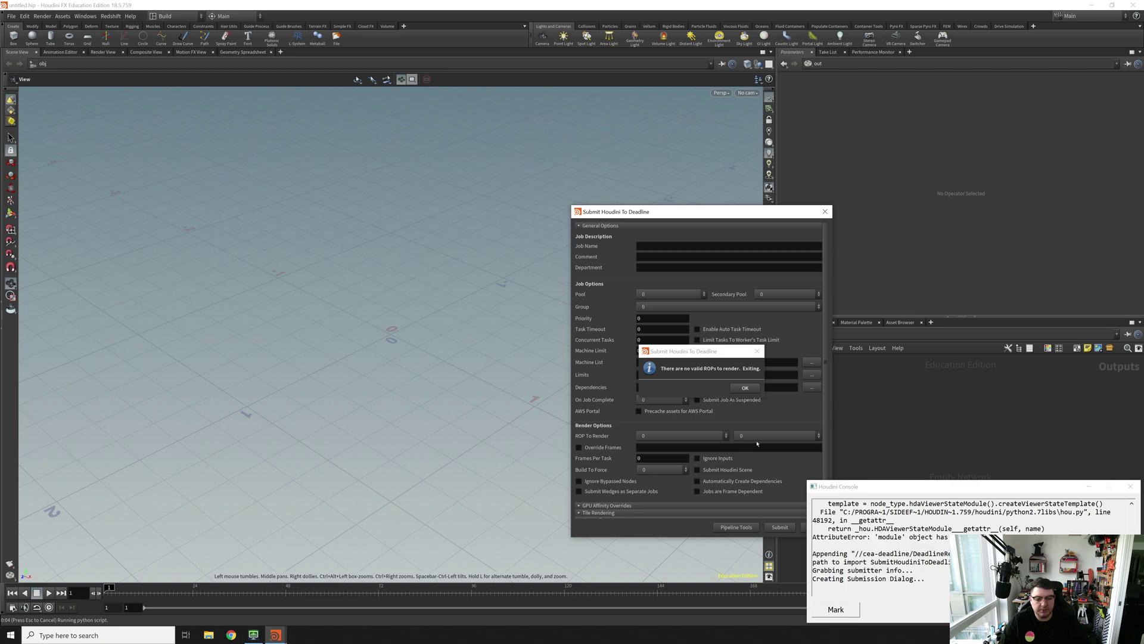
left_click(746, 388)
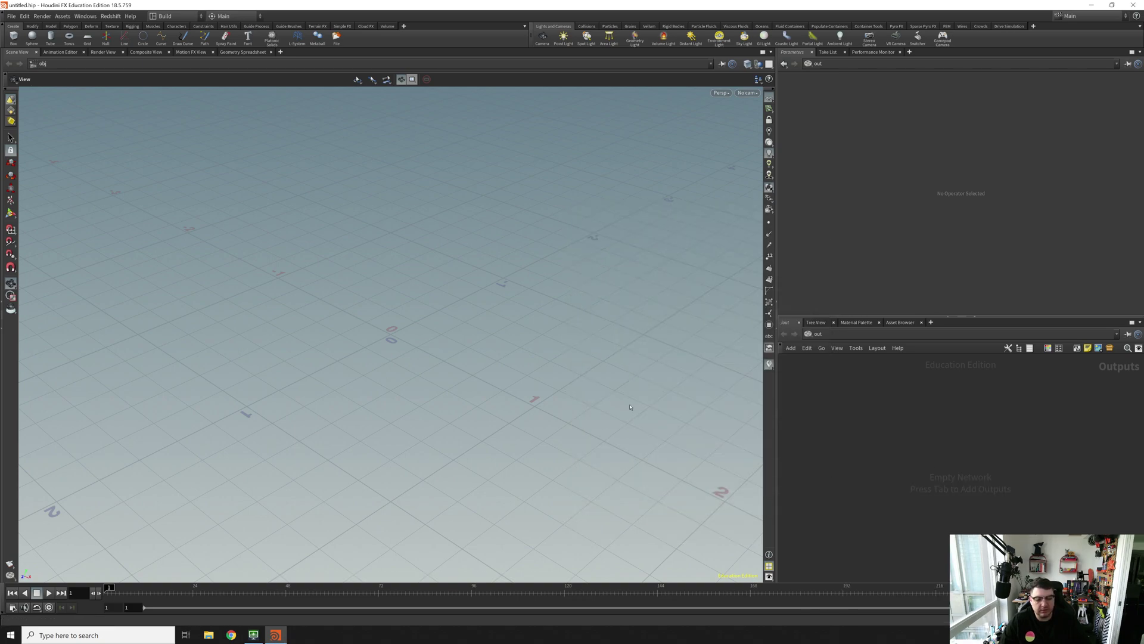
left_click(11, 16)
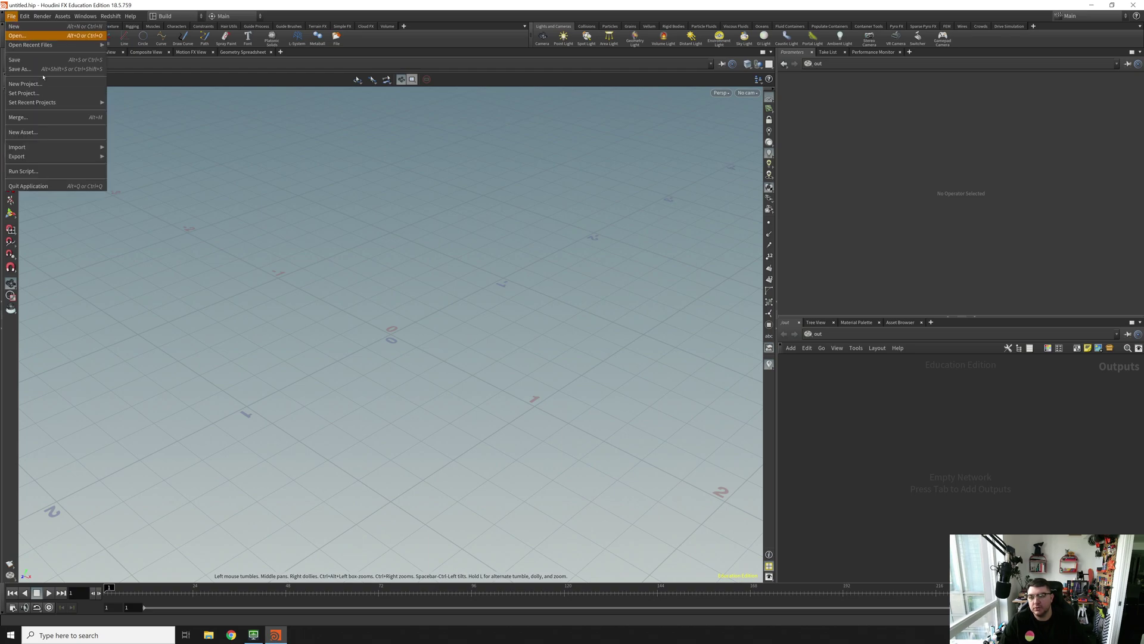
mouse_move(58, 149)
mouse_move(60, 46)
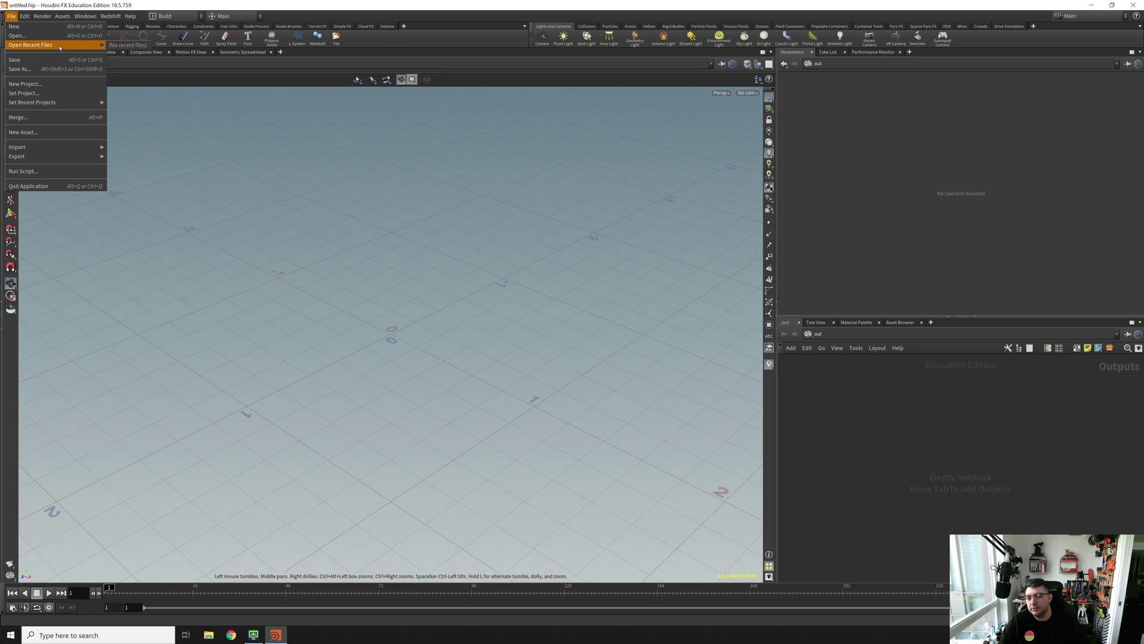
Step: Try to open untitled.hip from the Houdini_TEST folder, and dismiss the message
left_click(19, 36)
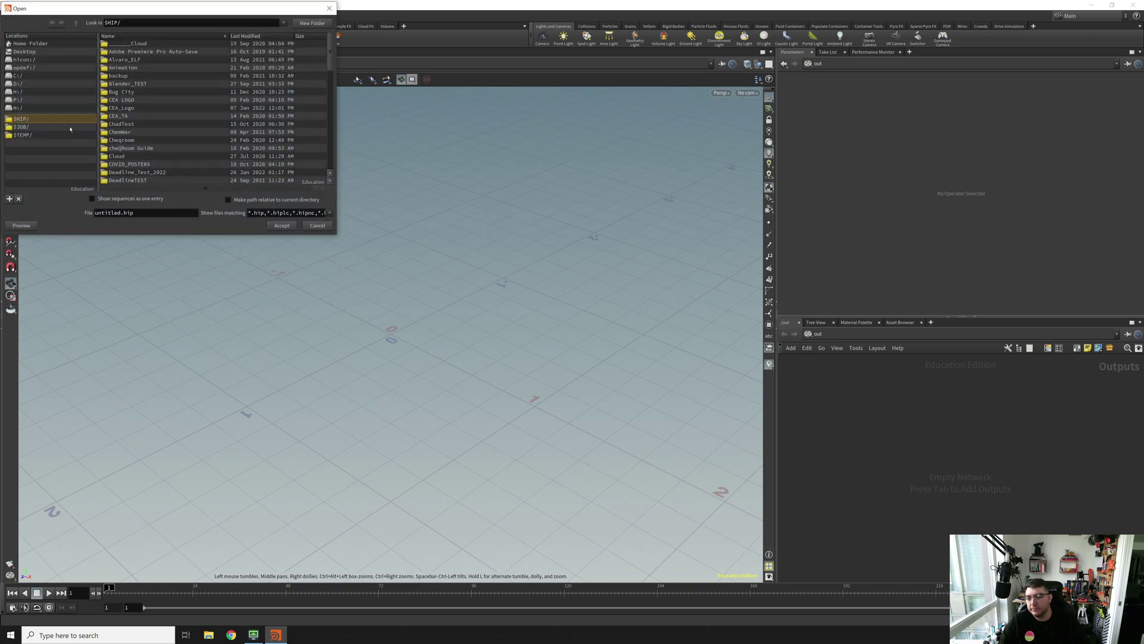
scroll(137, 101, "down", 3)
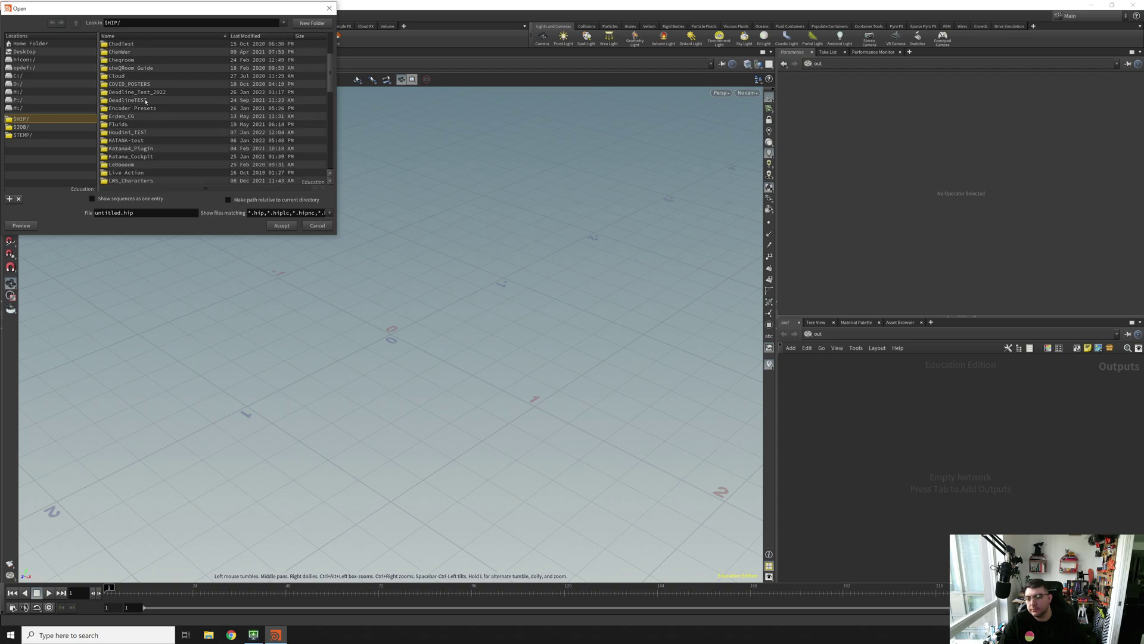
scroll(148, 134, "down", 1)
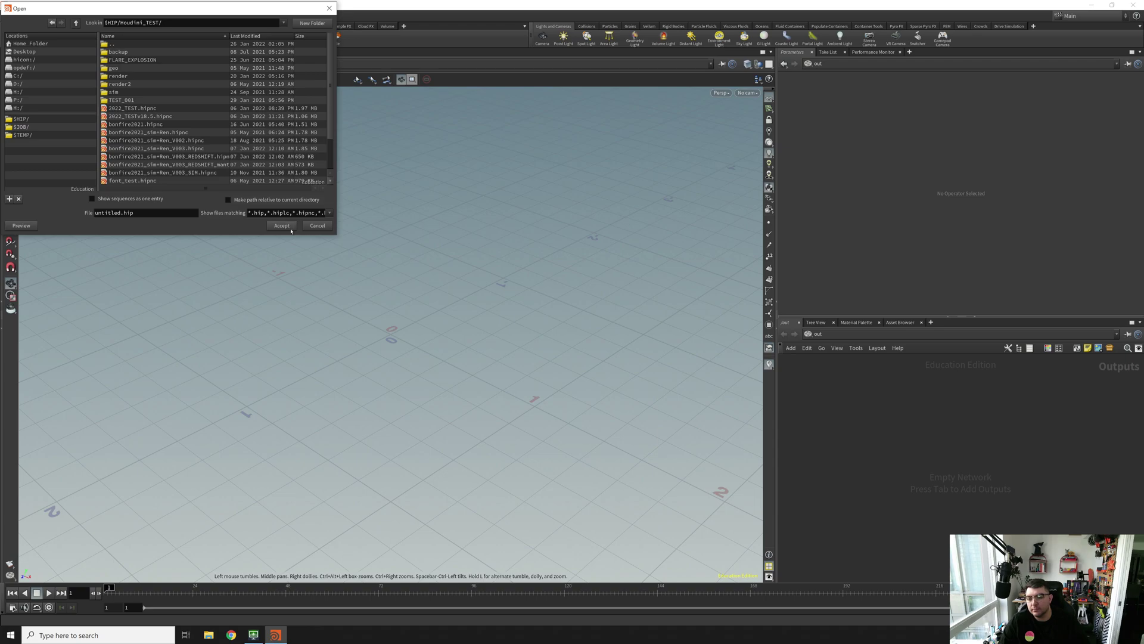
left_click(281, 225)
left_click(330, 241)
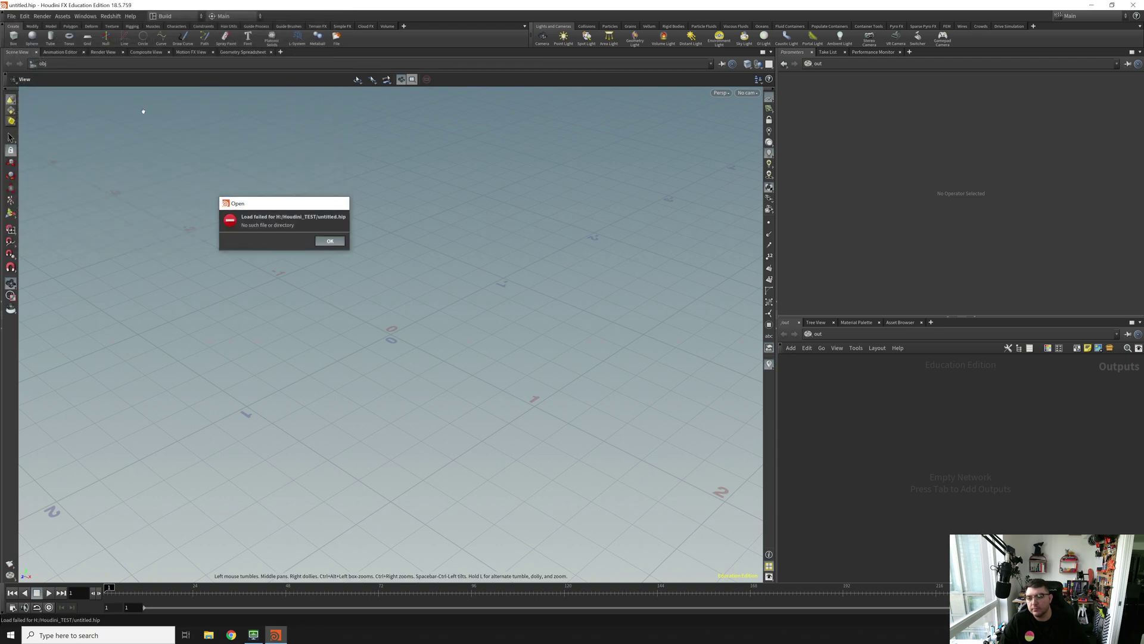
Step: Open the scene explo.005.hipnc from the $HIP folder and dismiss the load warnings
left_click(12, 17)
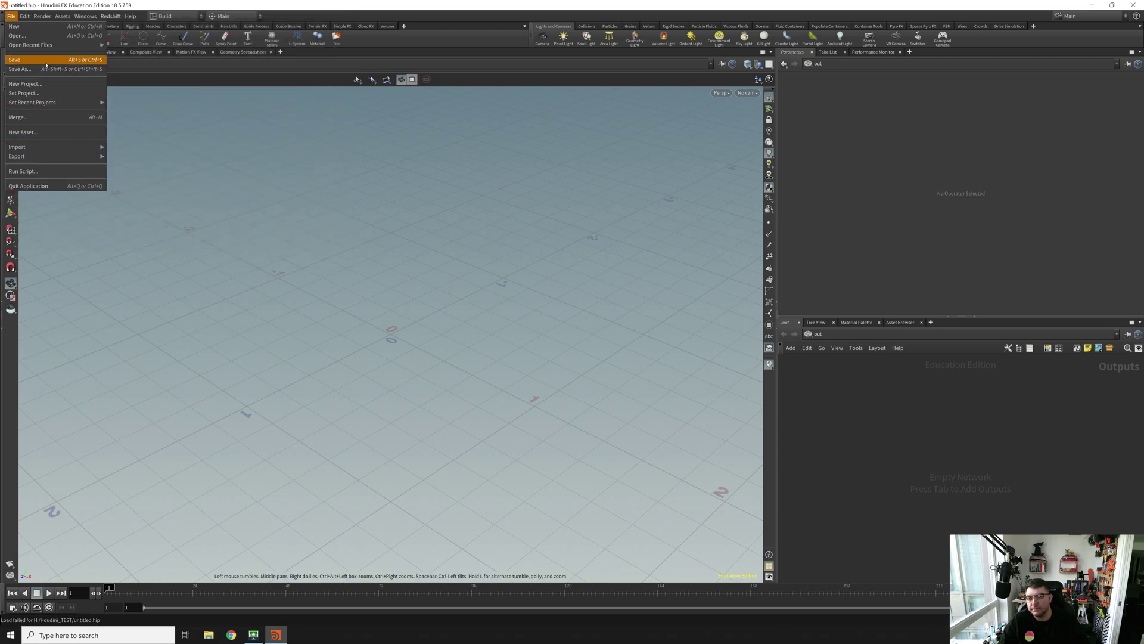
left_click(36, 36)
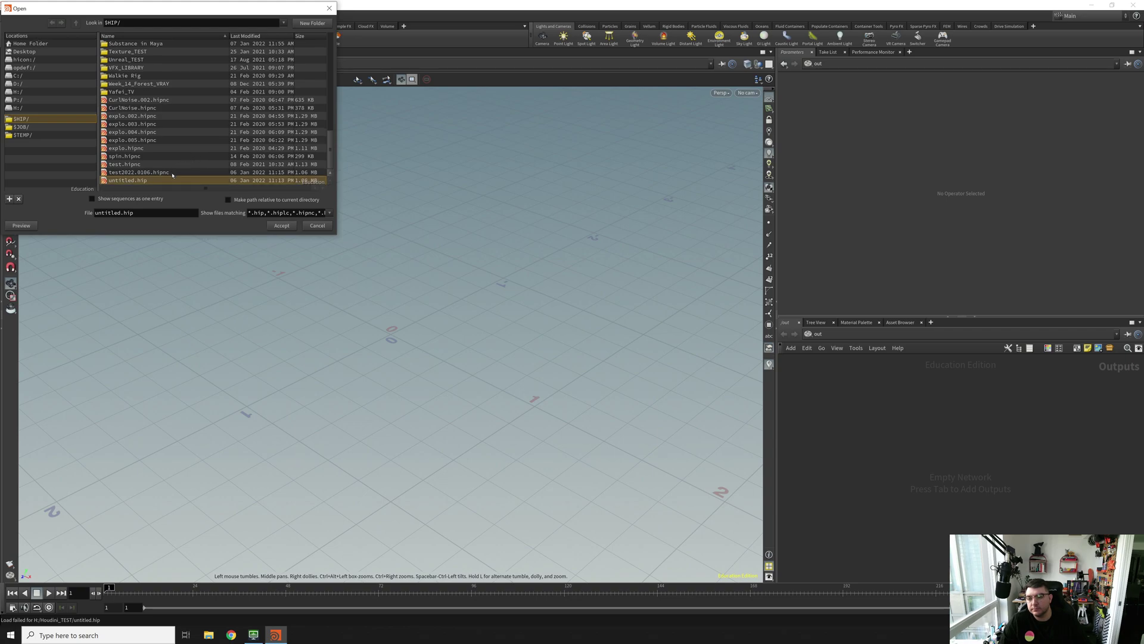
left_click(133, 140)
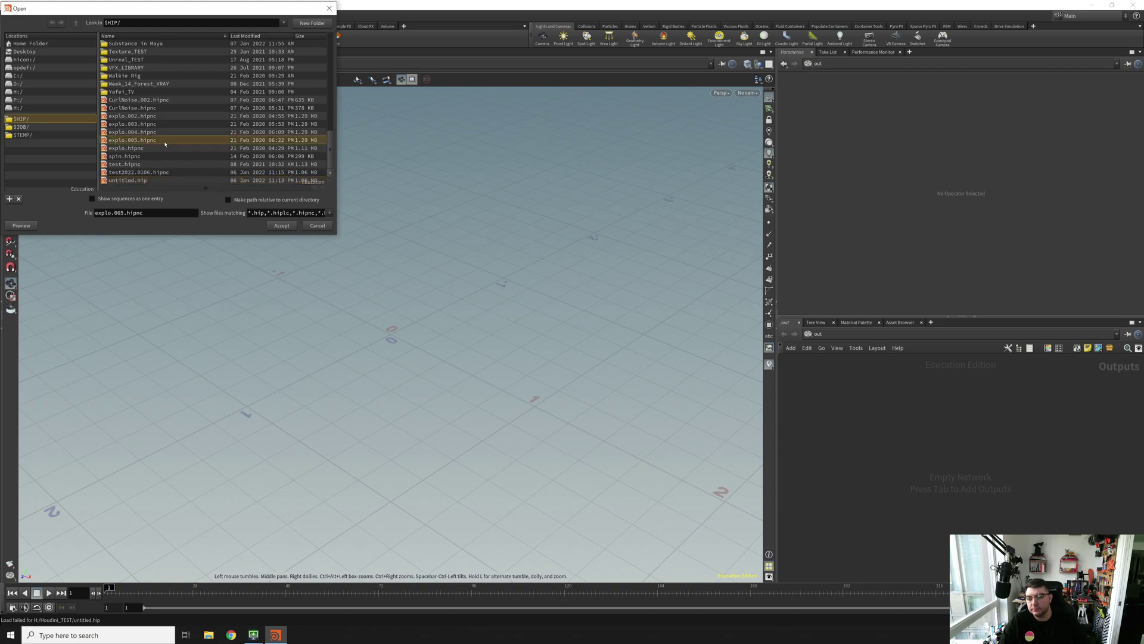
left_click(281, 226)
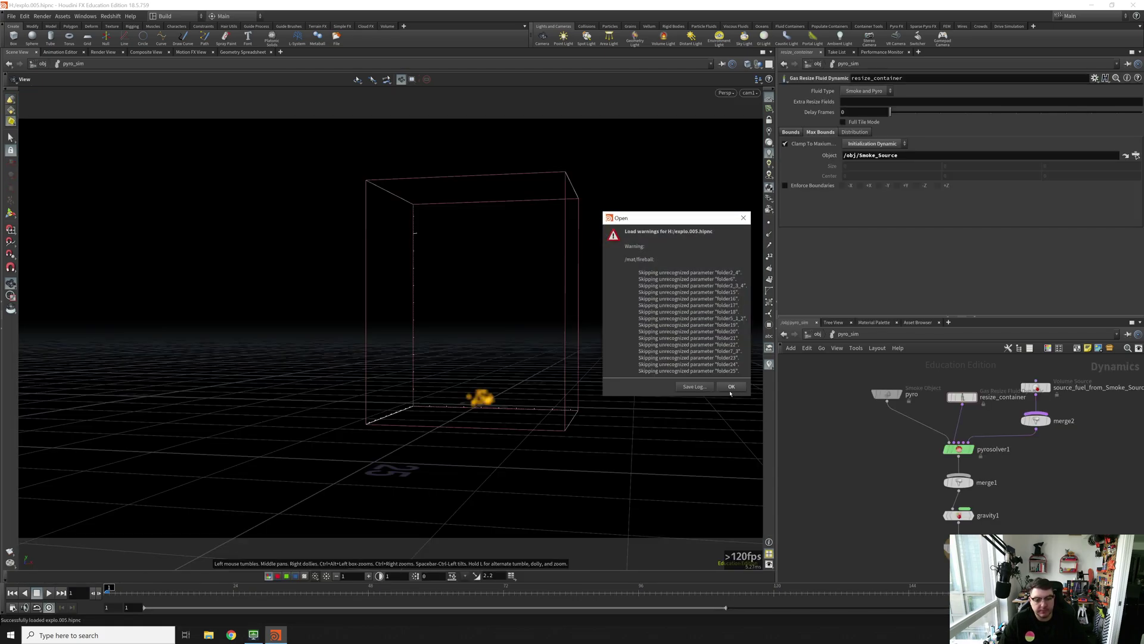
left_click(731, 387)
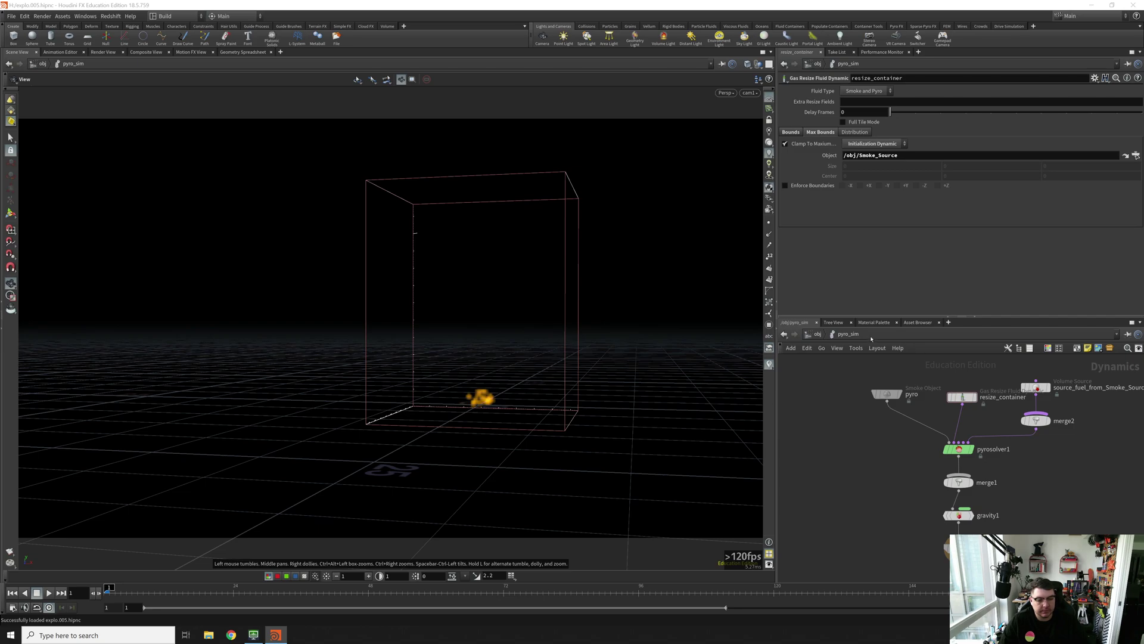
Step: In the out network, add a Deadline node below mantra_ipr and connect mantra_ipr's output to it
left_click(817, 333)
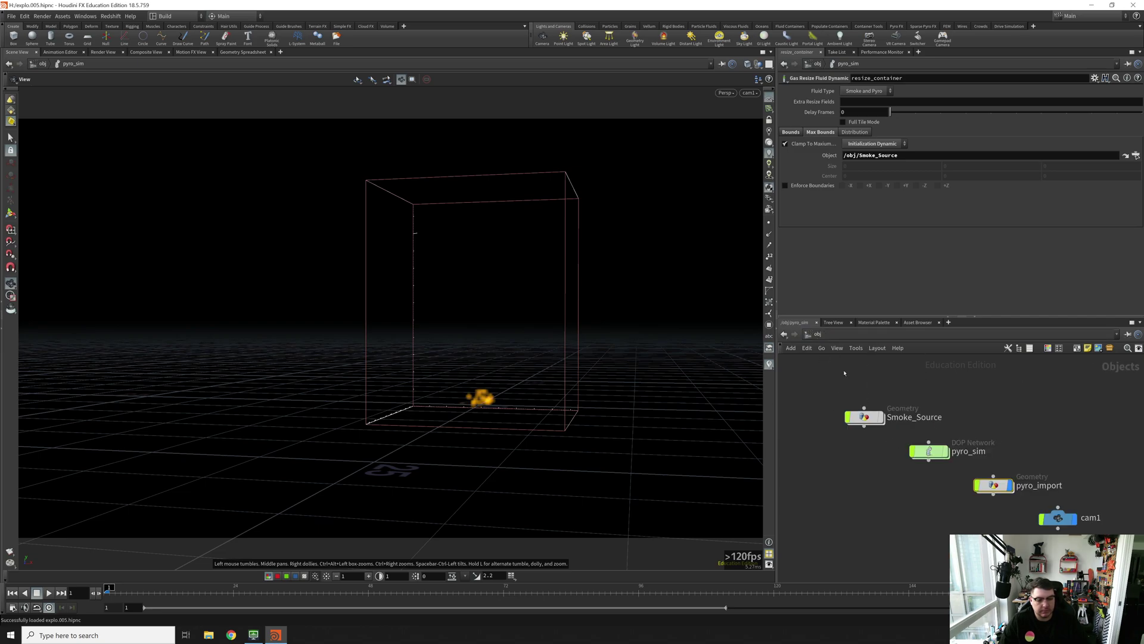
left_click(817, 334)
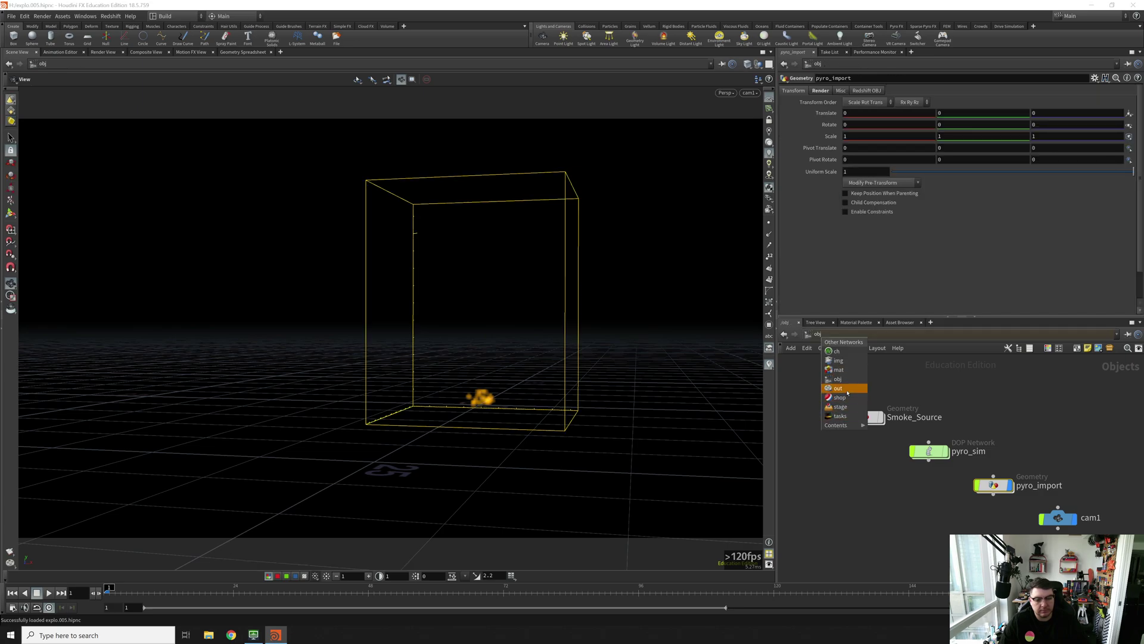
left_click(847, 390)
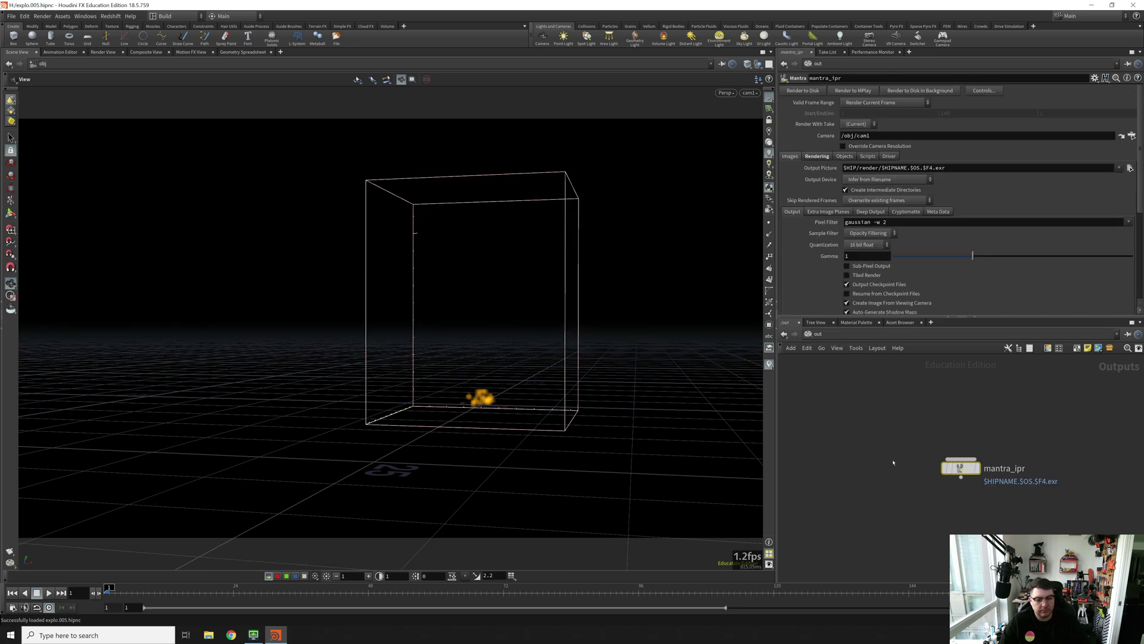
middle_click_drag(948, 468, 934, 422)
key("Tab")
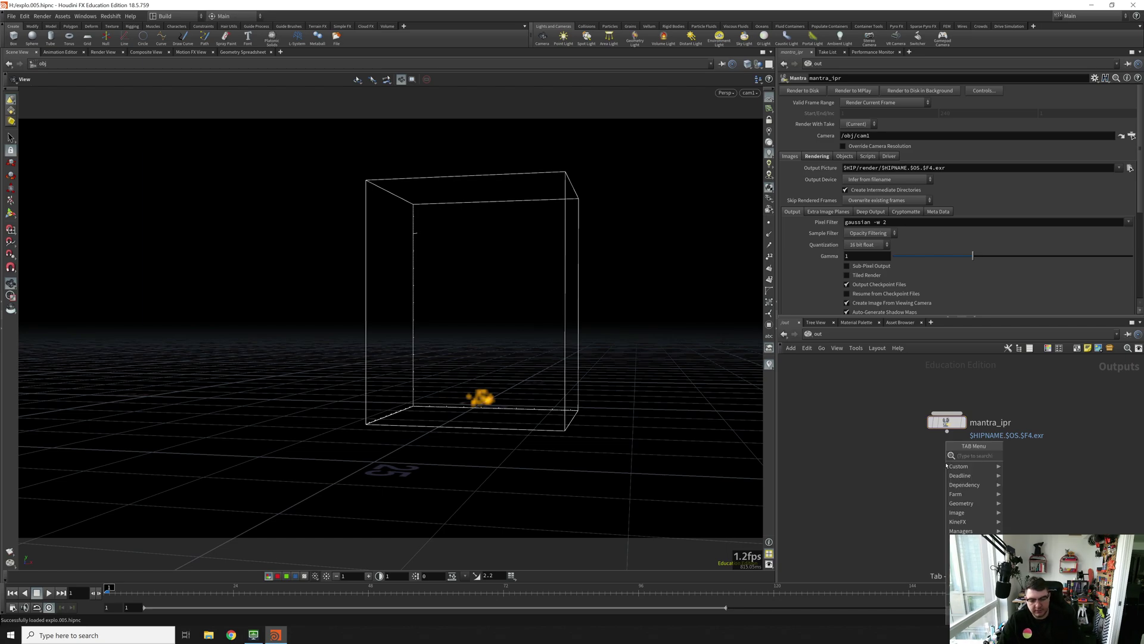
type("dead")
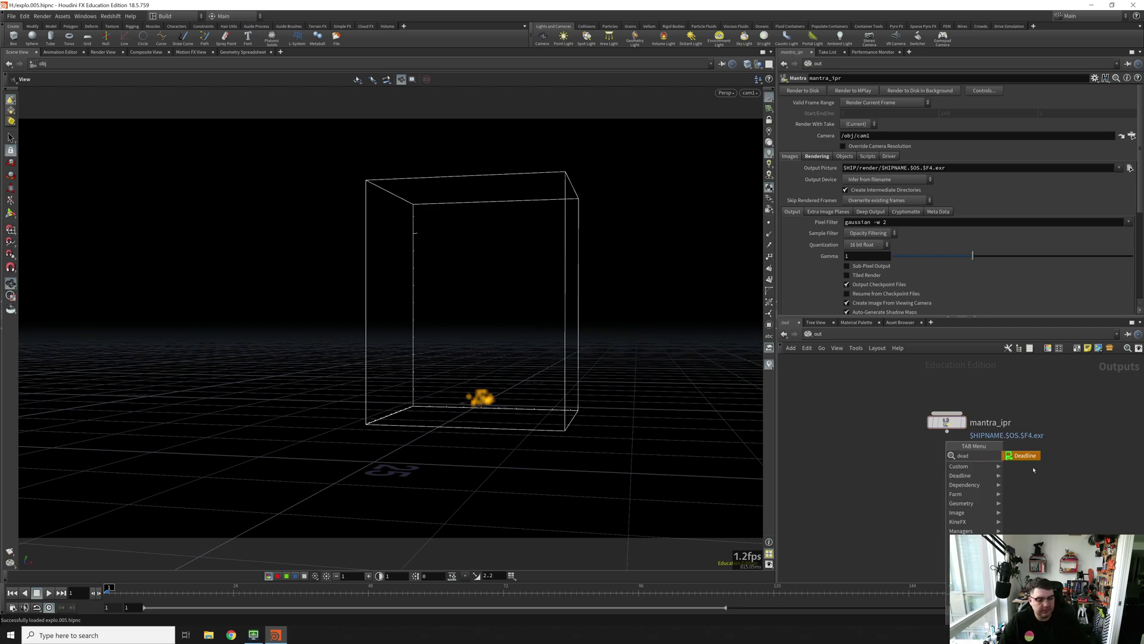
key("Escape")
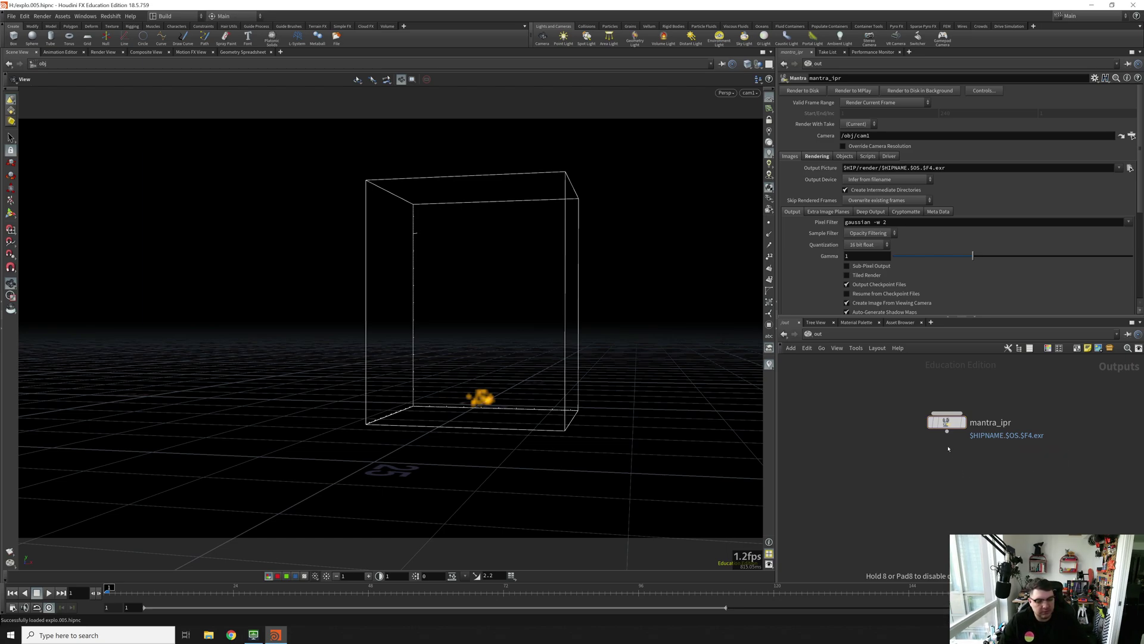
left_click(966, 469)
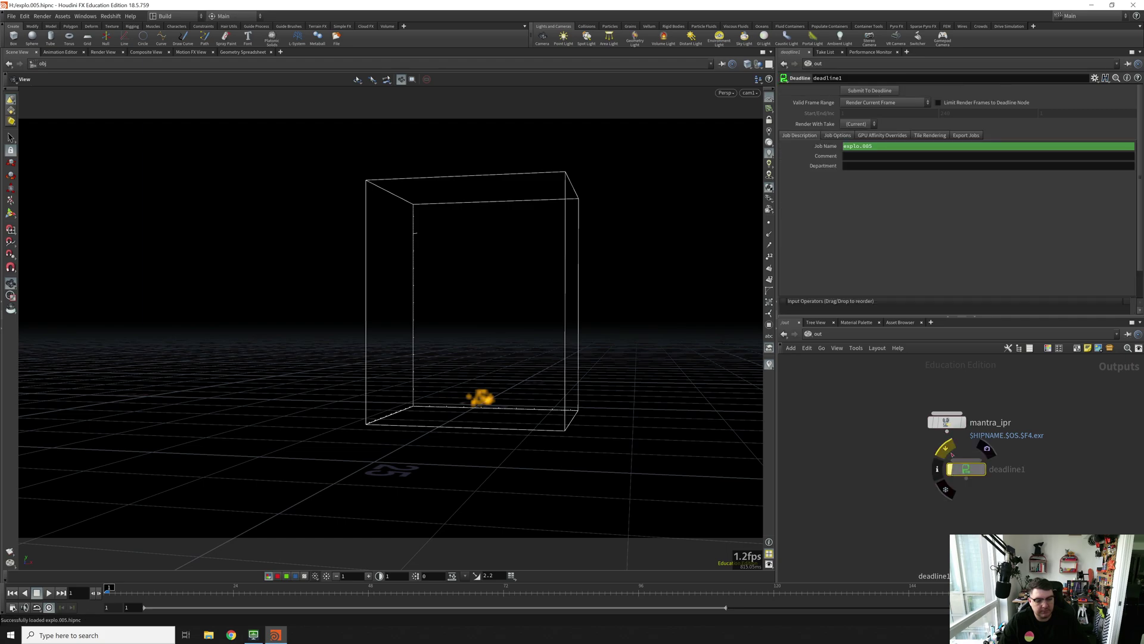
left_click_drag(947, 431, 966, 467)
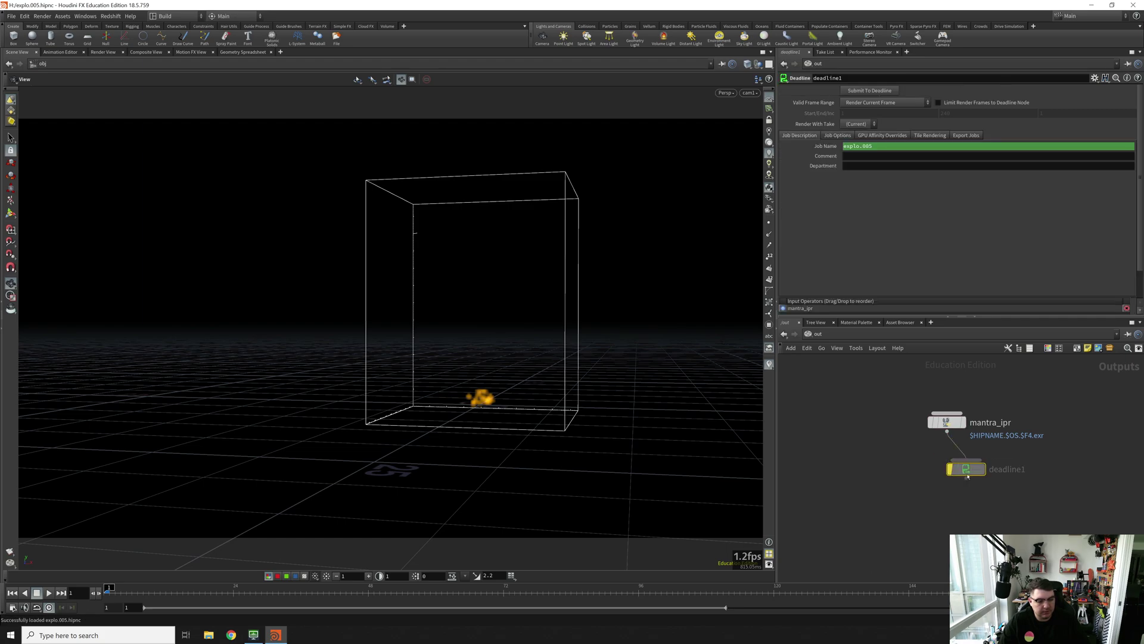
Step: Submit the explo.005 job to Deadline from the Deadline node, saving the scene, and dismiss the console
left_click(865, 91)
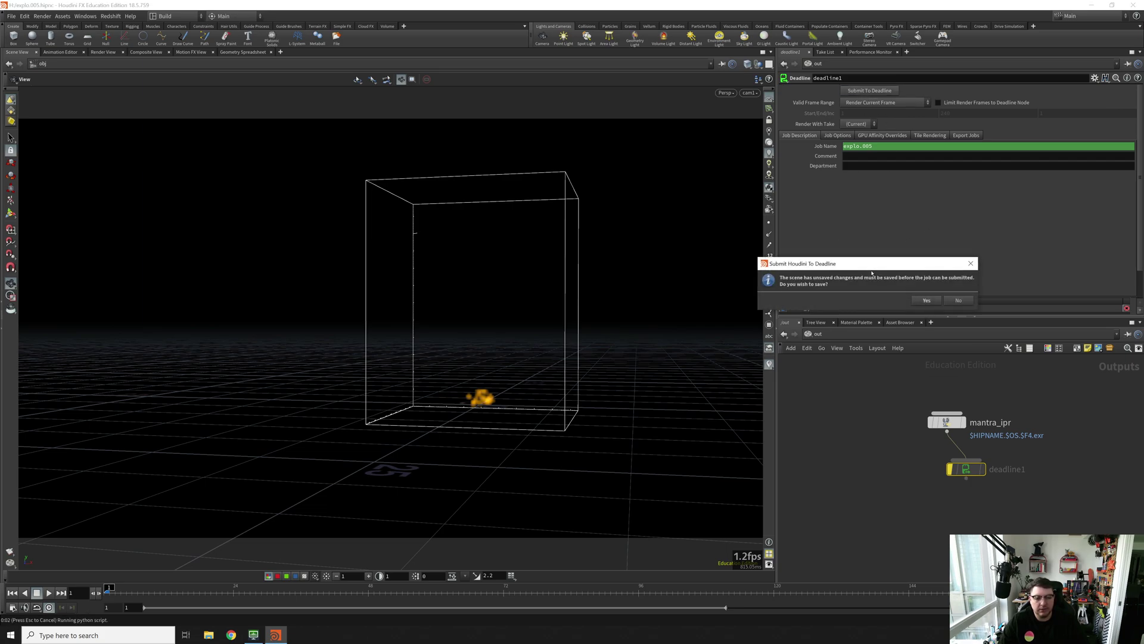
left_click(926, 300)
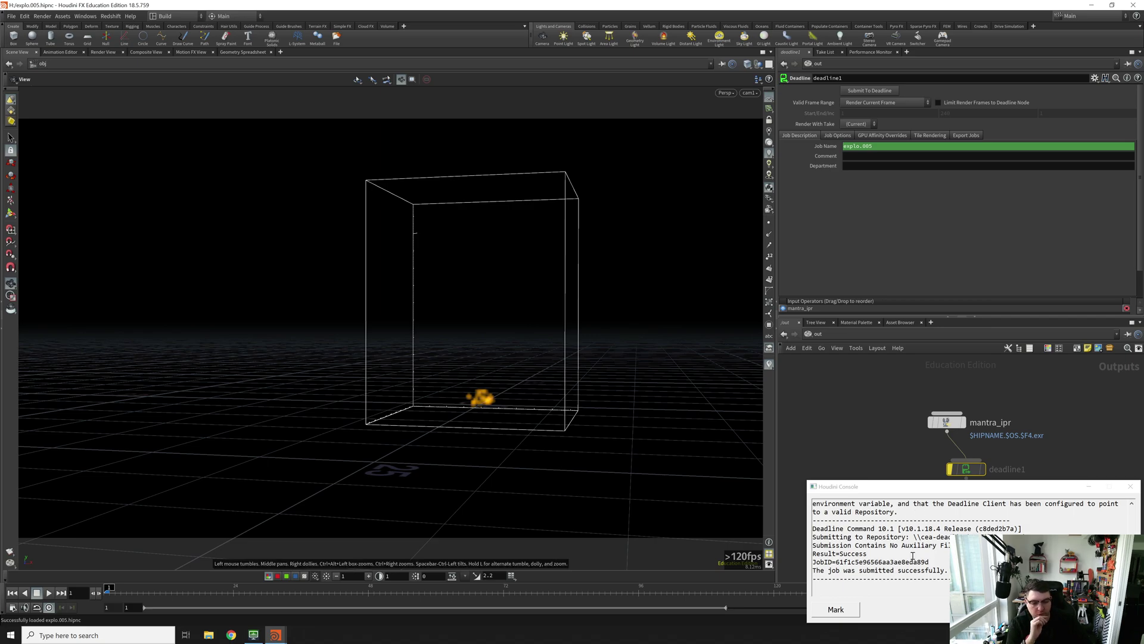
left_click(787, 568)
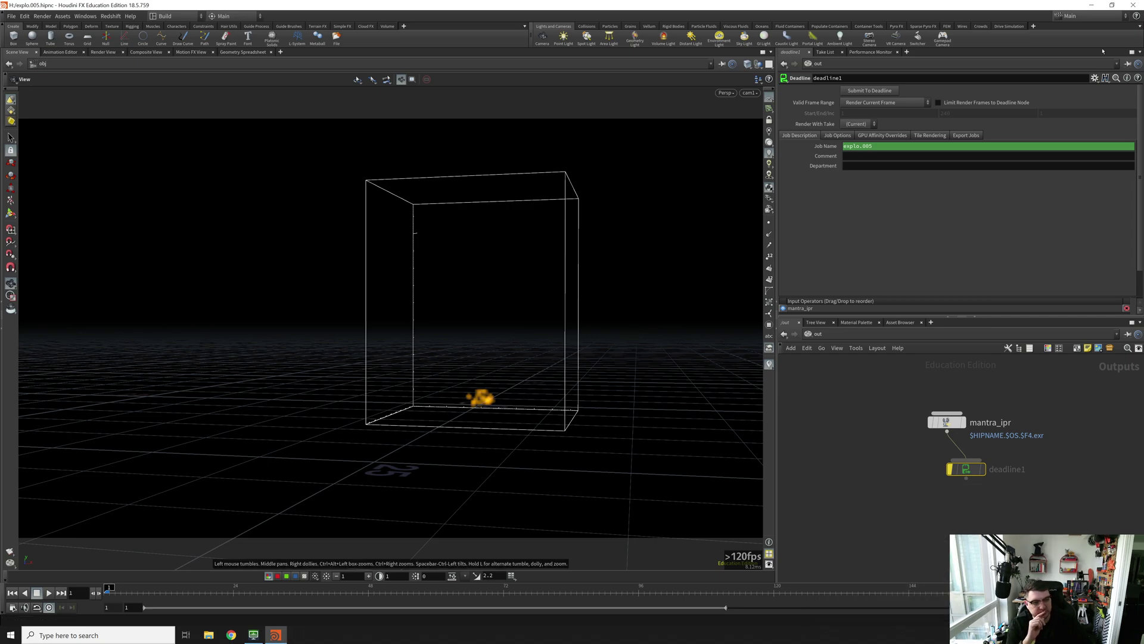
Step: Quit Houdini, relaunch Houdini FX 18.5.759 and dismiss the Start Here window
key("ctrl+q")
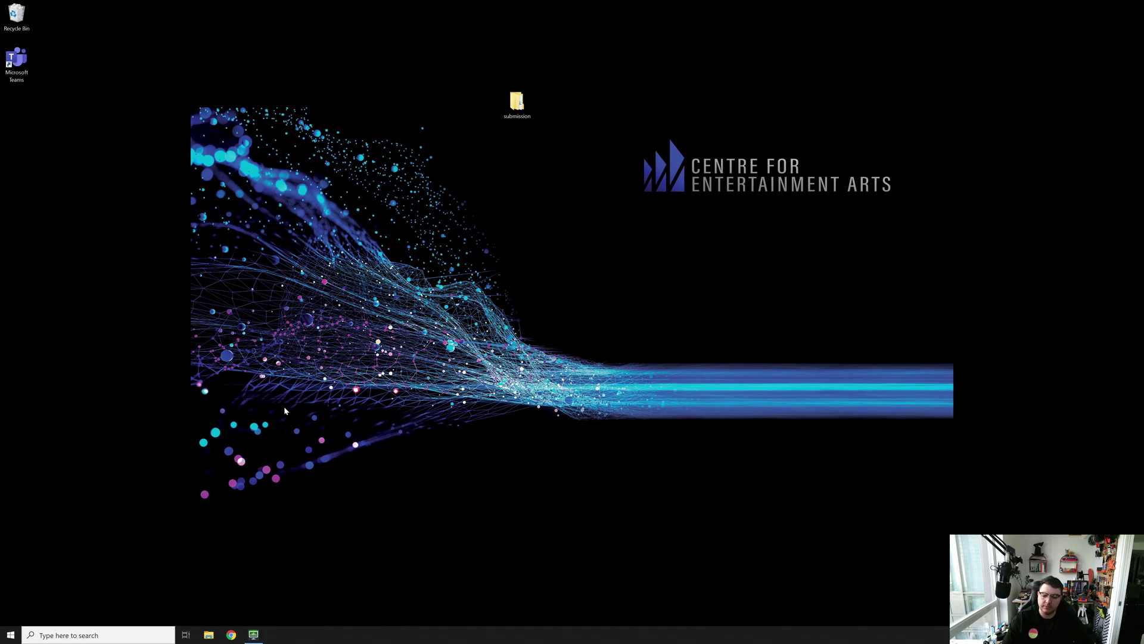
key("super")
type("houd")
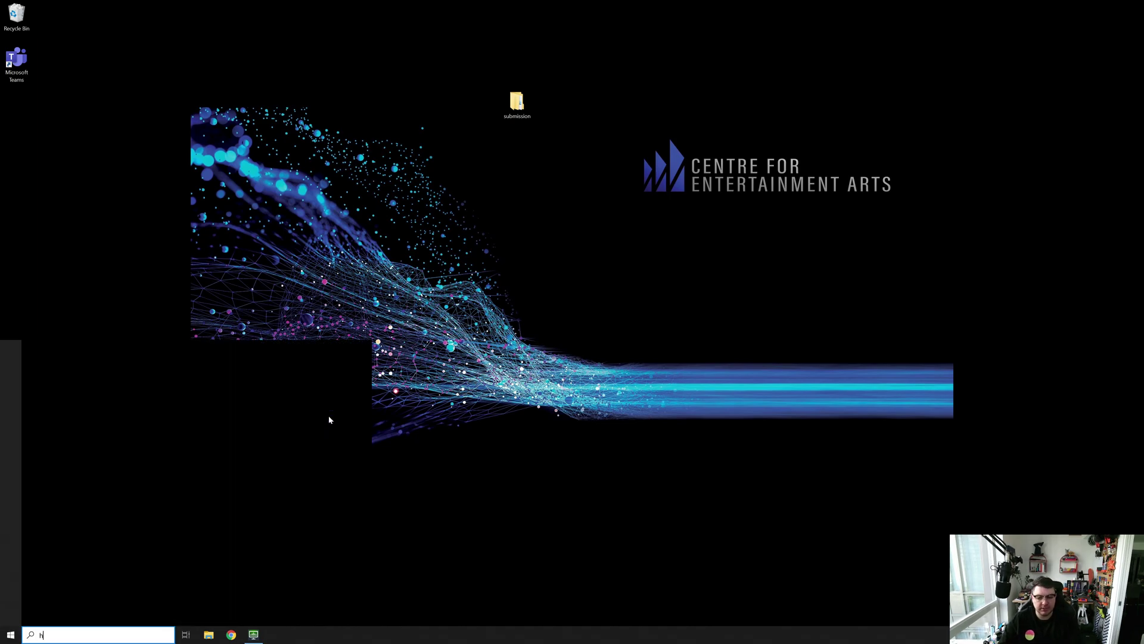
left_click(130, 390)
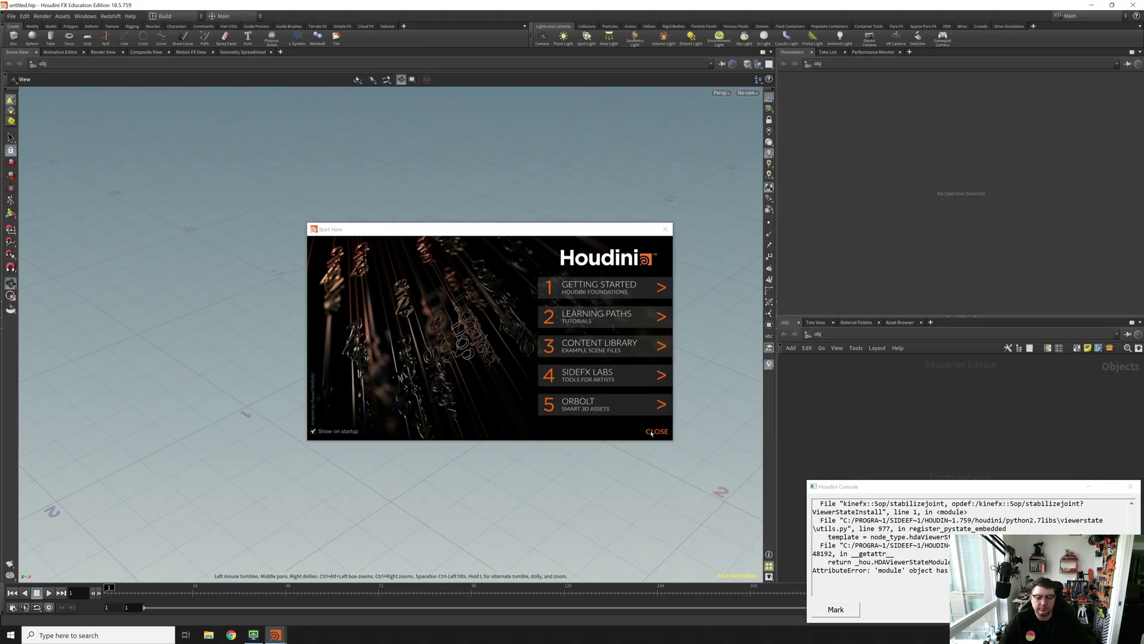
left_click(656, 432)
Step: Open the scene bonfire2021_sim+Ren_V003_SIM.hipnc from the Houdini_TEST folder
left_click(11, 16)
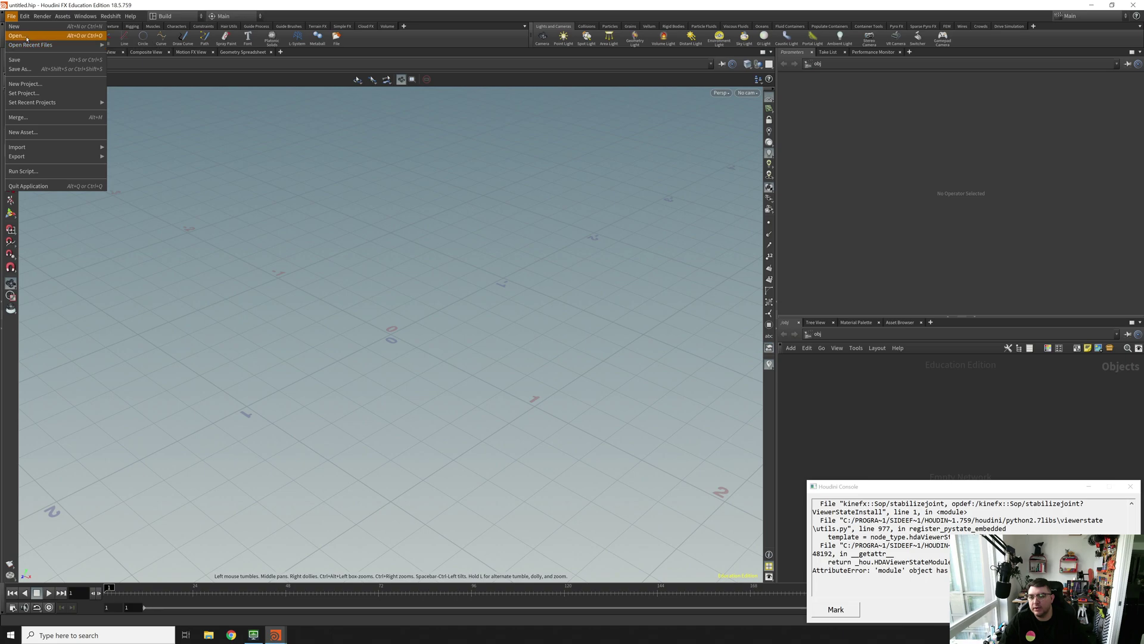
left_click(17, 36)
scroll(168, 164, "down", 3)
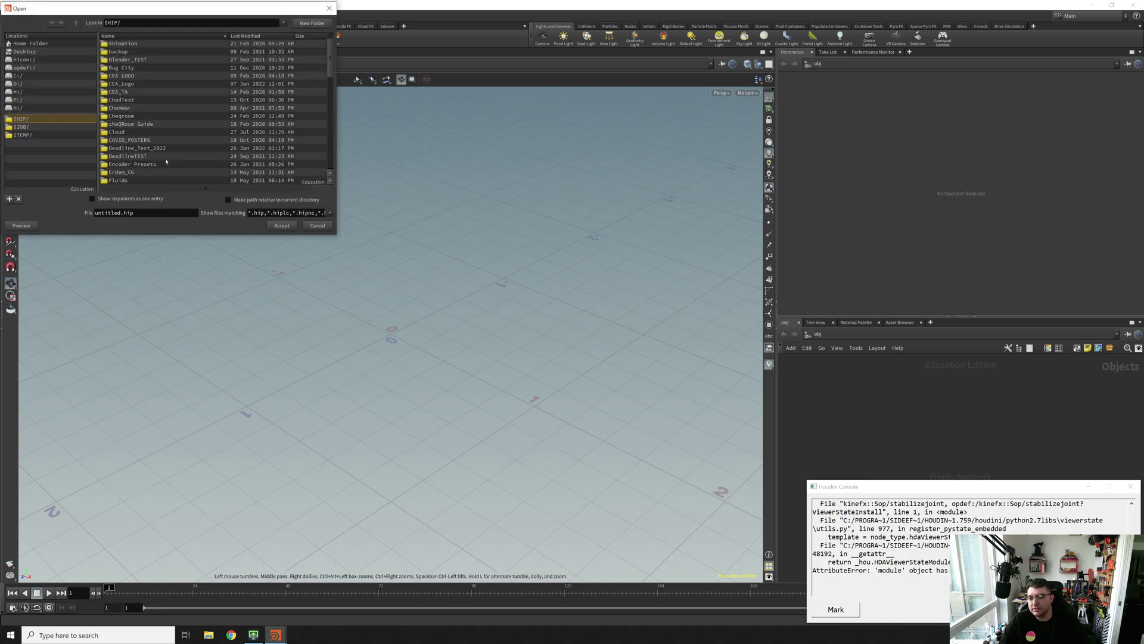
left_click(152, 141)
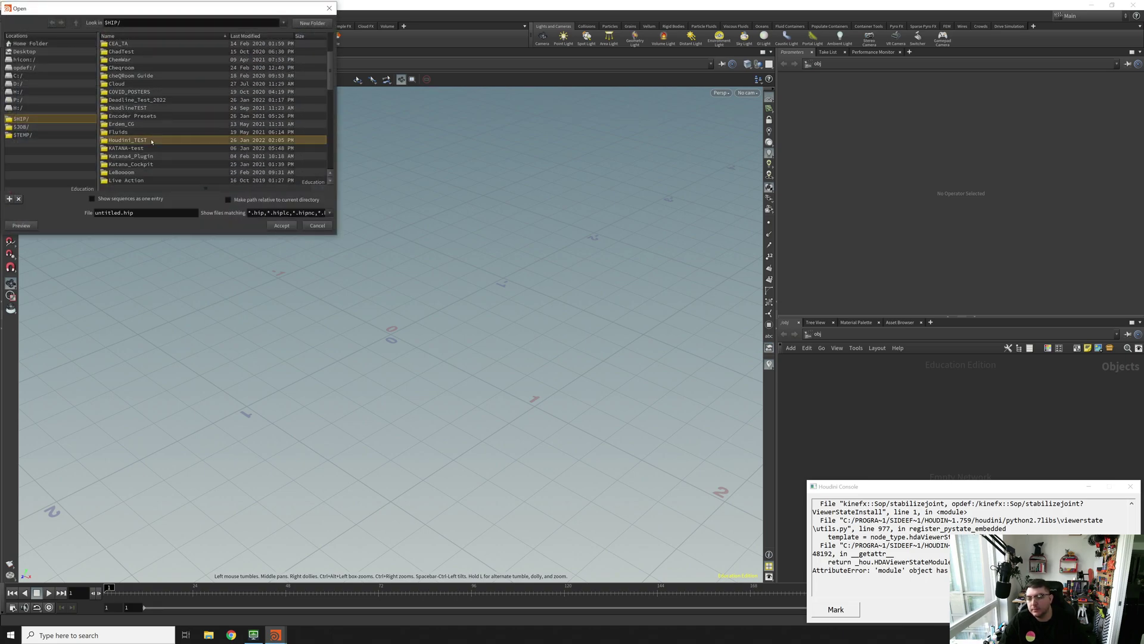
double_click(157, 141)
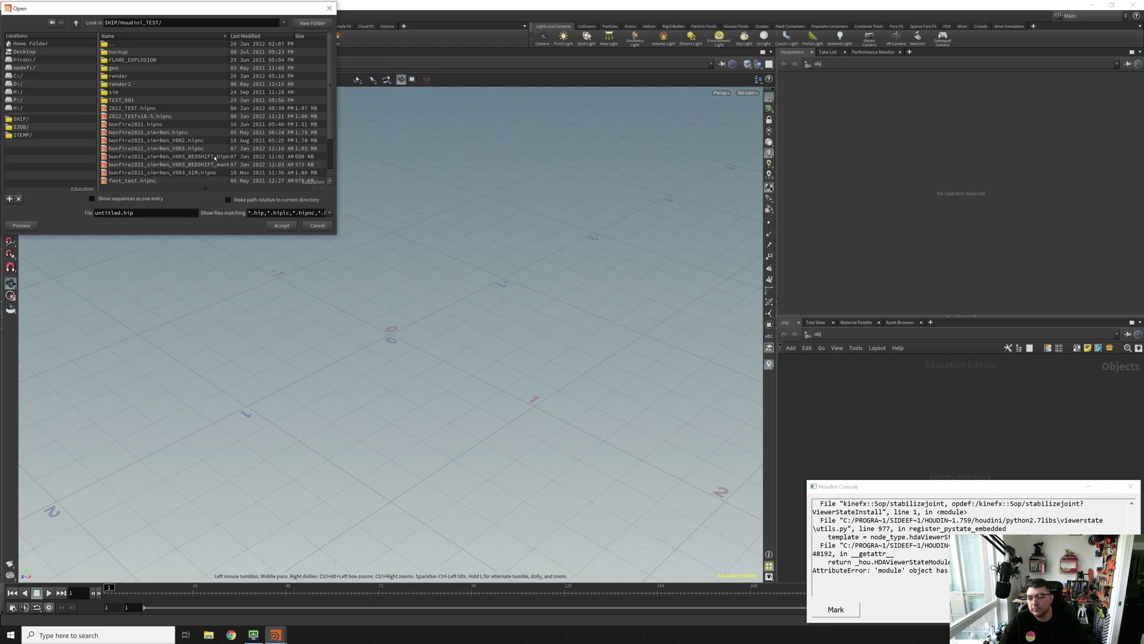
left_click(200, 174)
left_click(280, 227)
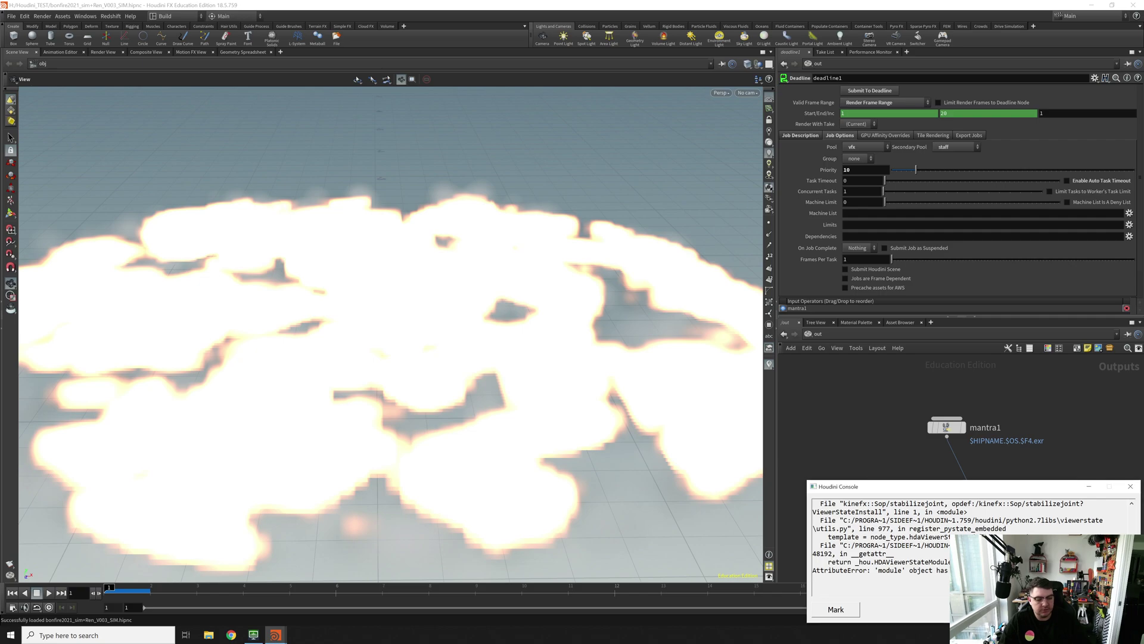
Step: Search the out network's available nodes for "dead", and align the existing deadline1 node directly below mantra1
left_click(874, 438)
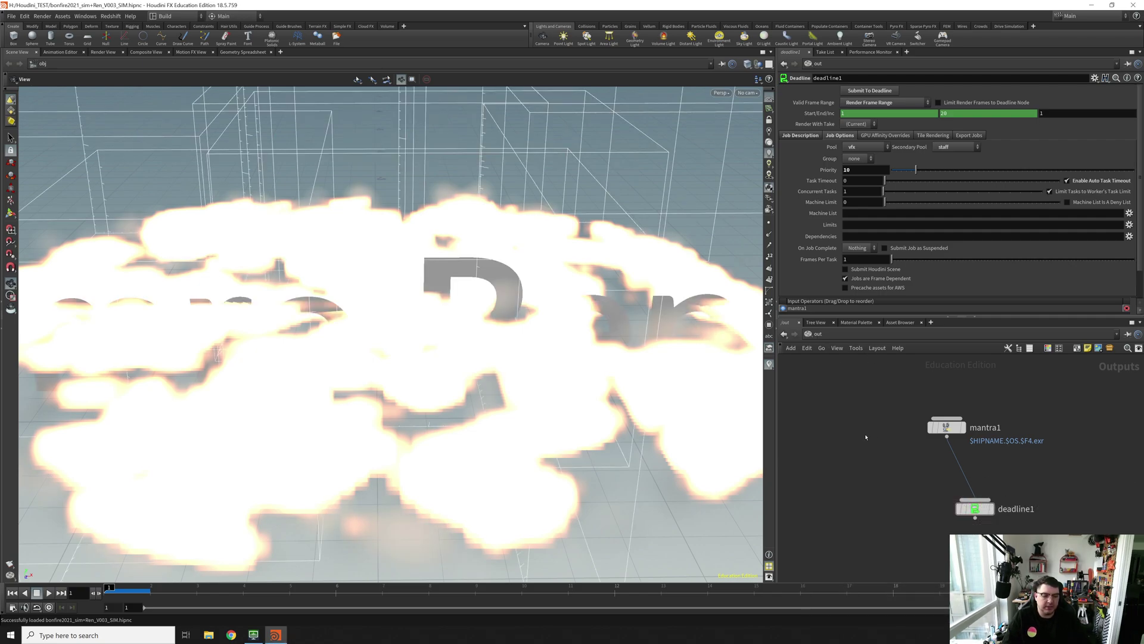
key("Tab")
type("dead")
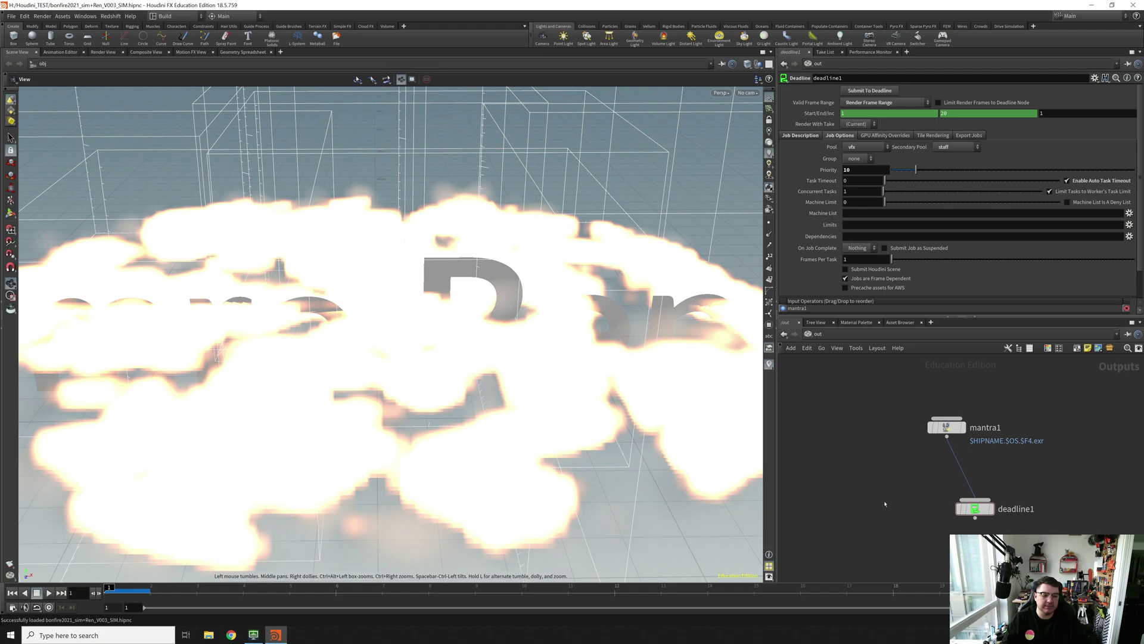
left_click_drag(969, 515, 948, 485)
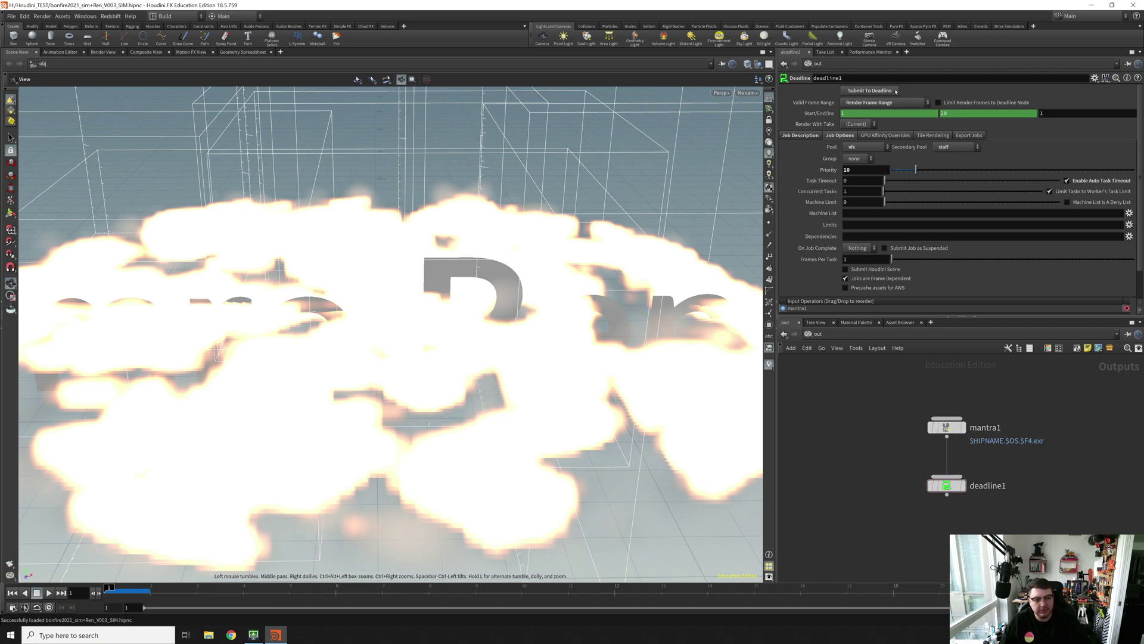
Step: Open the Submit Houdini To Deadline dialog for the bonfire scene to review its job options, and close it without submitting
left_click(43, 17)
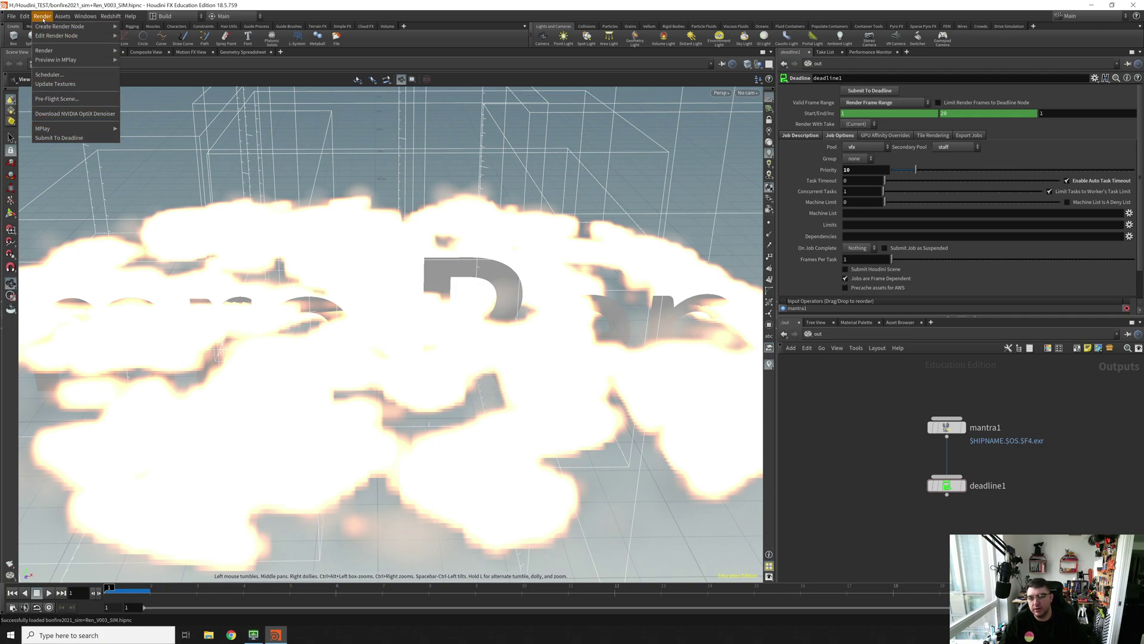
left_click(63, 137)
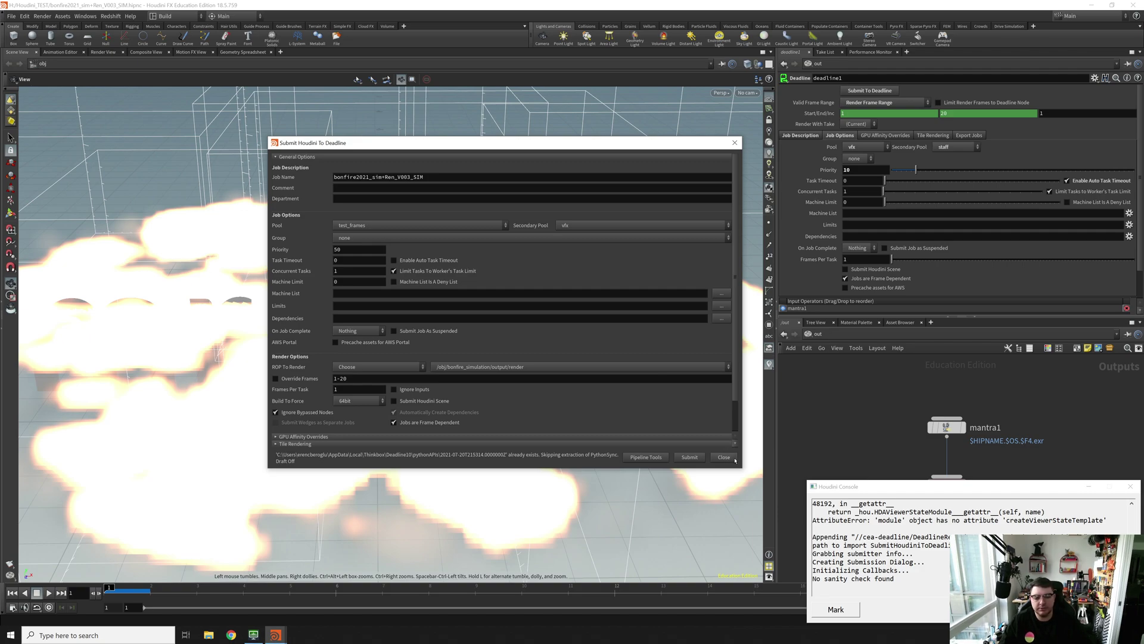
left_click(734, 458)
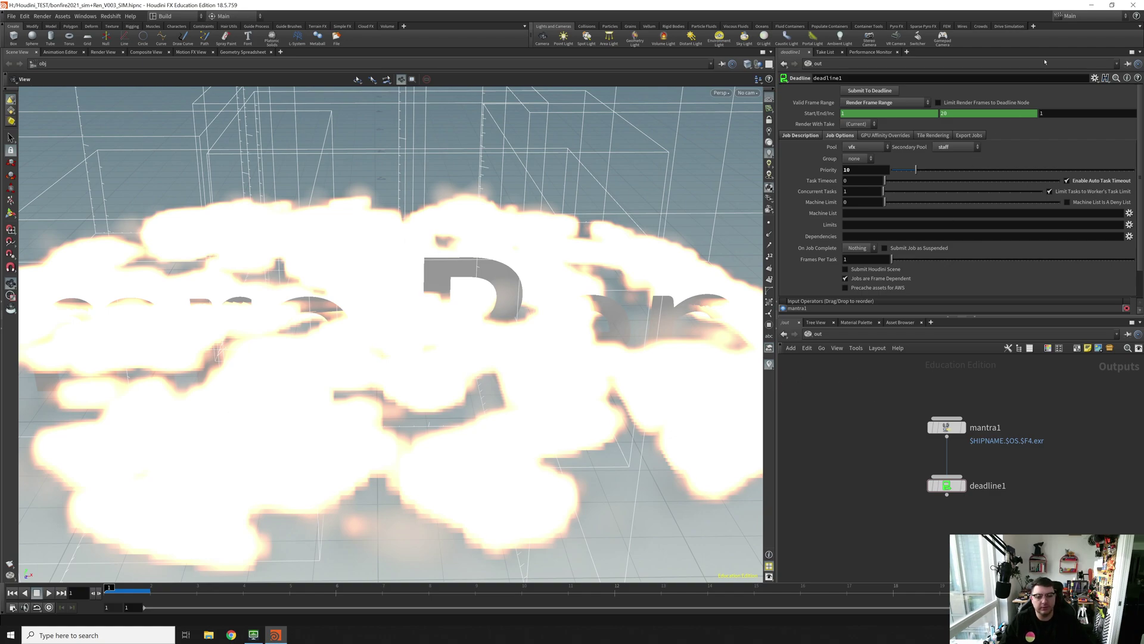
Step: Quit Houdini, discarding the changes to the bonfire scene
left_click(1132, 5)
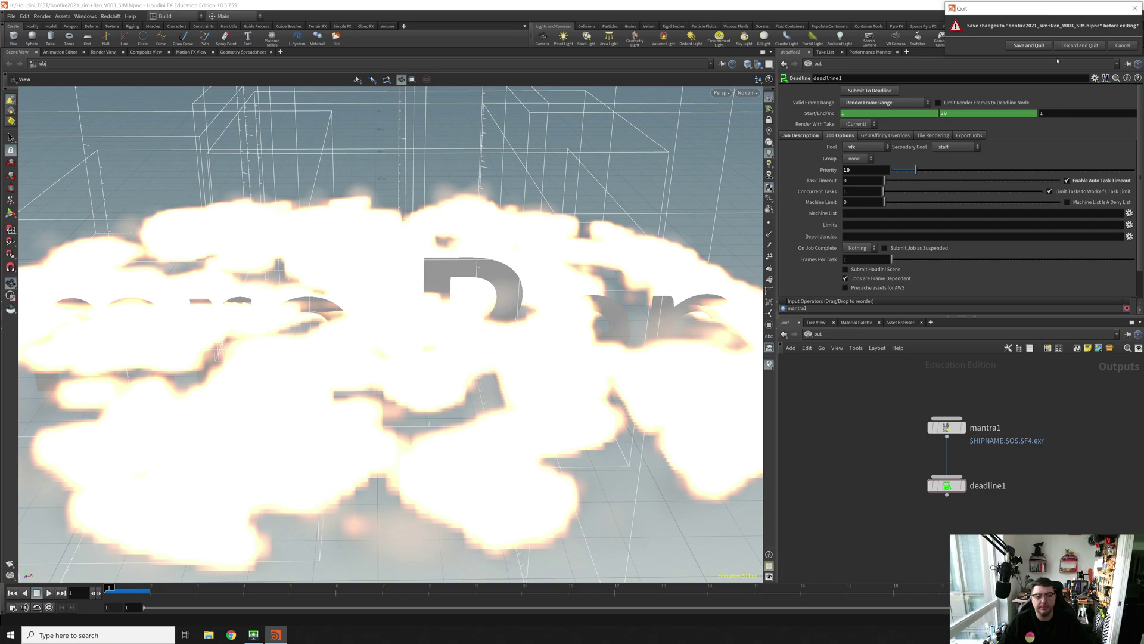
left_click(1067, 46)
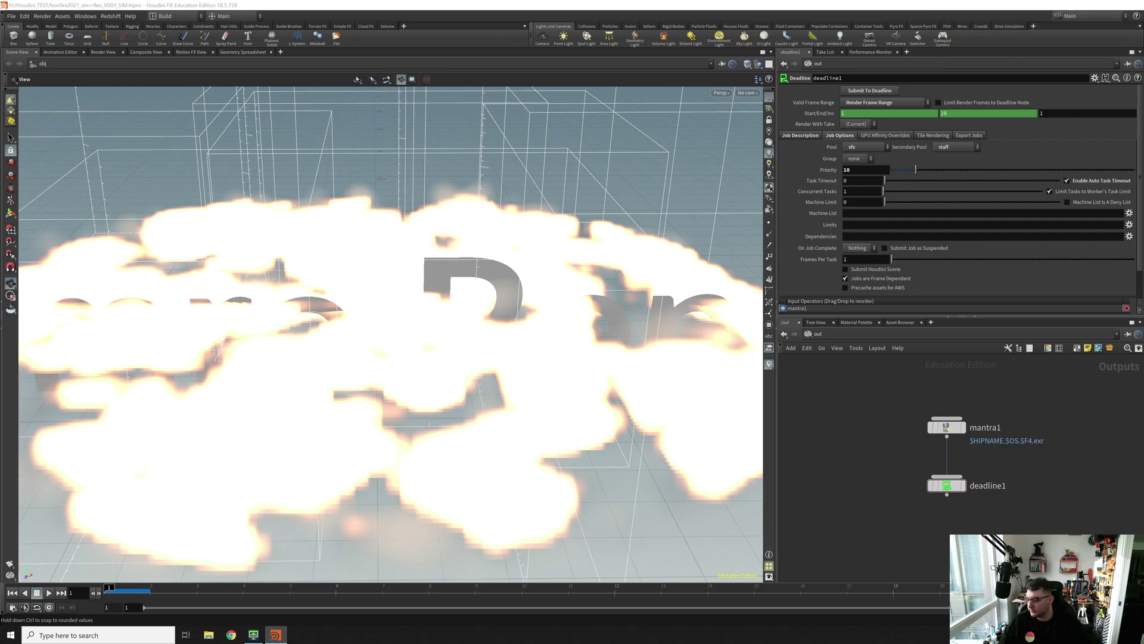